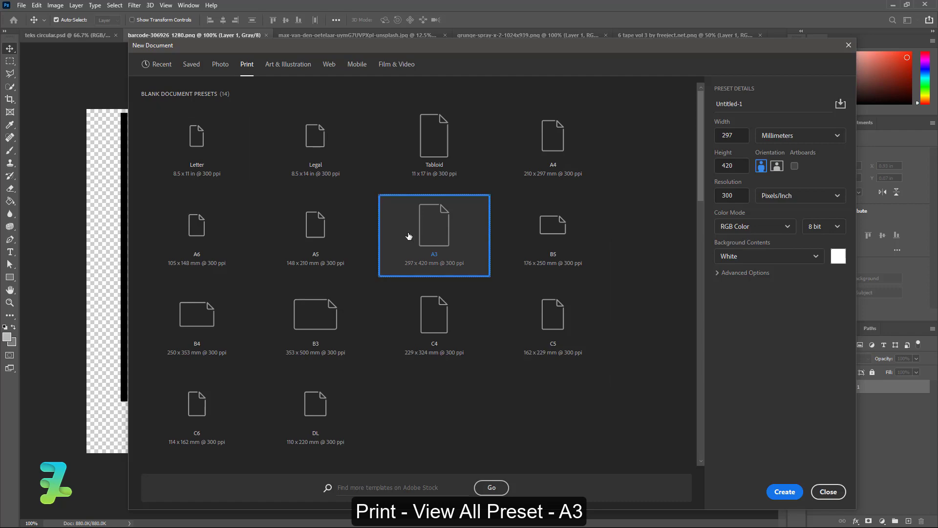
# Step: Create the new A3 print document with a black background
pyautogui.click(767, 257)
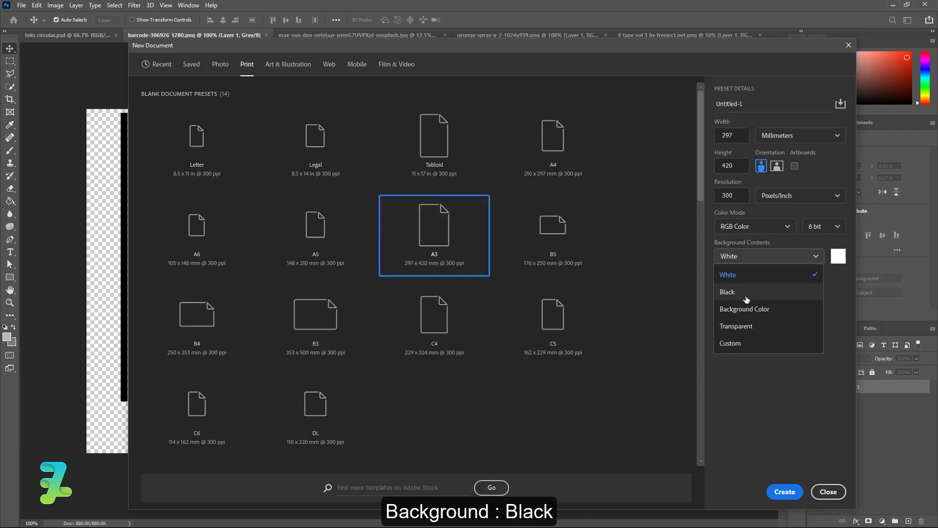
pyautogui.click(746, 292)
pyautogui.click(784, 489)
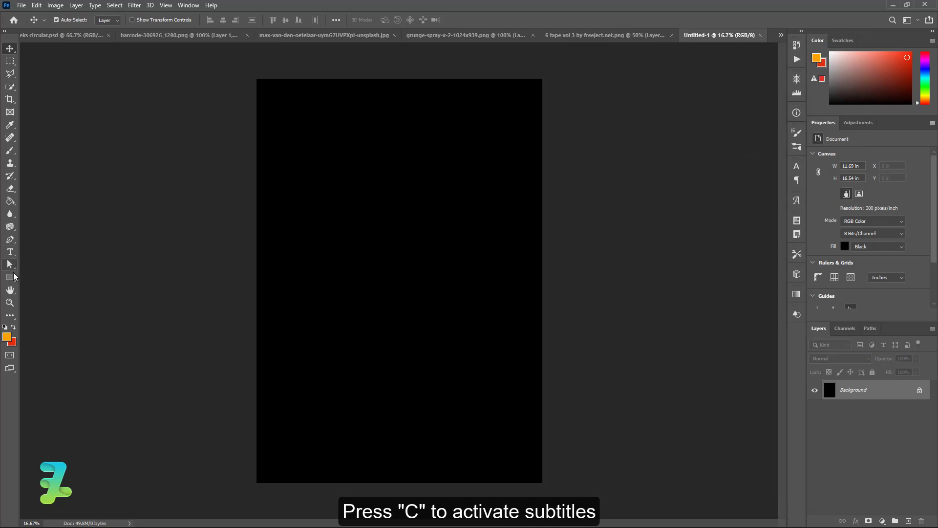
# Step: Draw a tall rectangle about 1938 by 3265 px in the middle of the canvas, filled with #ffffff
pyautogui.moveTo(14, 277); pyautogui.dragTo(29, 277)
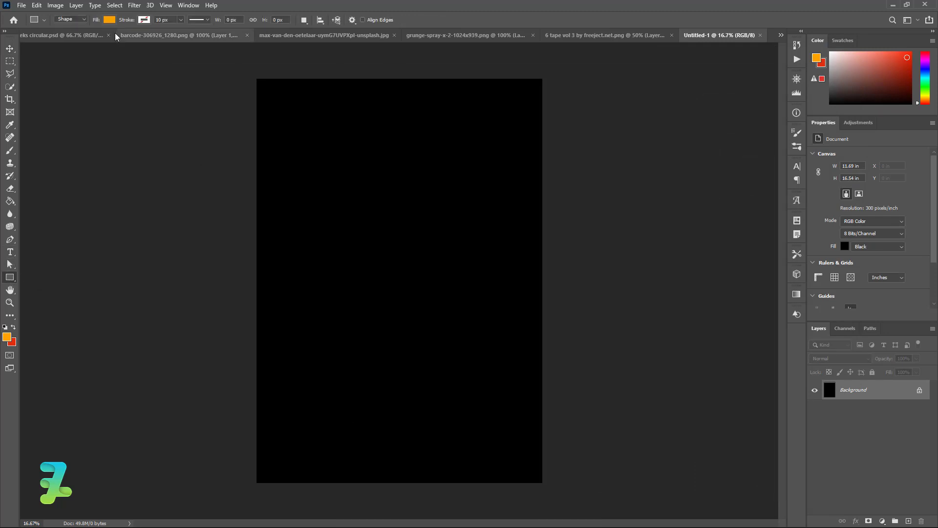
pyautogui.click(109, 20)
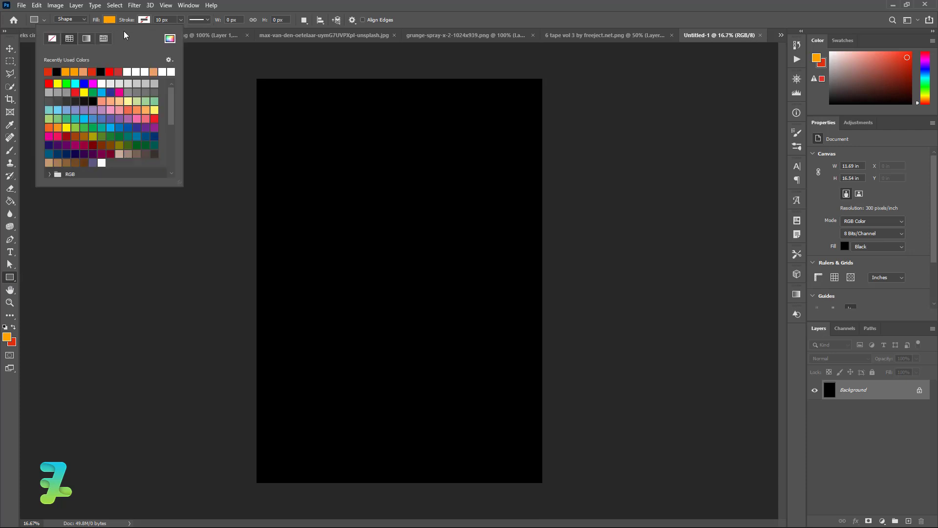
pyautogui.click(169, 38)
pyautogui.write('ffffff')
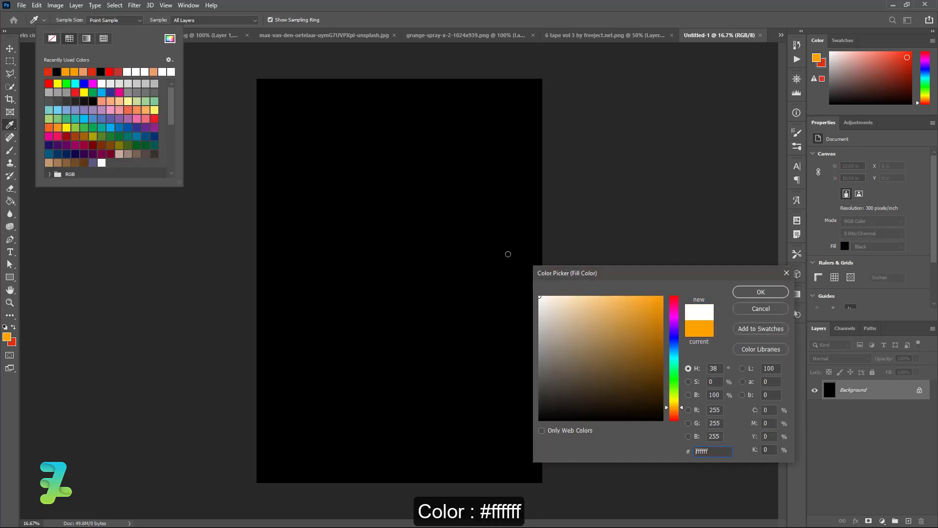
pyautogui.click(755, 291)
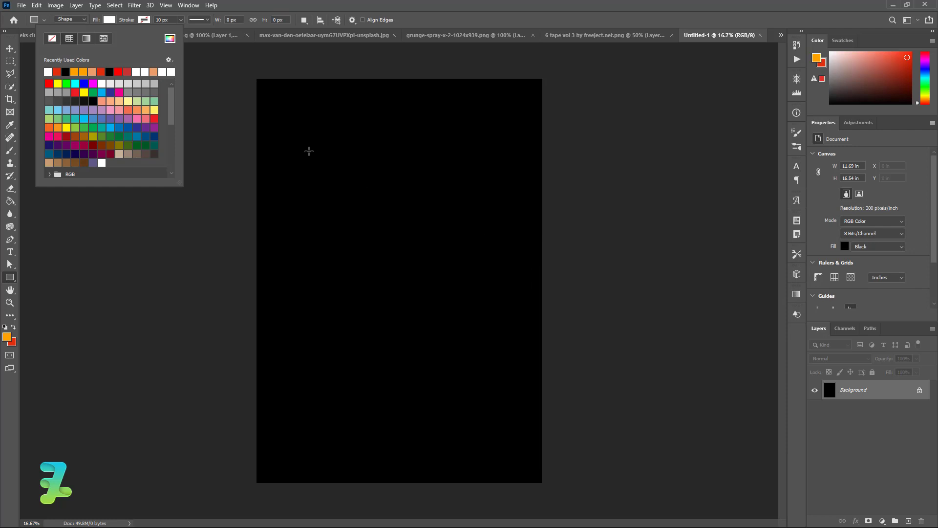
pyautogui.moveTo(312, 141); pyautogui.dragTo(471, 407)
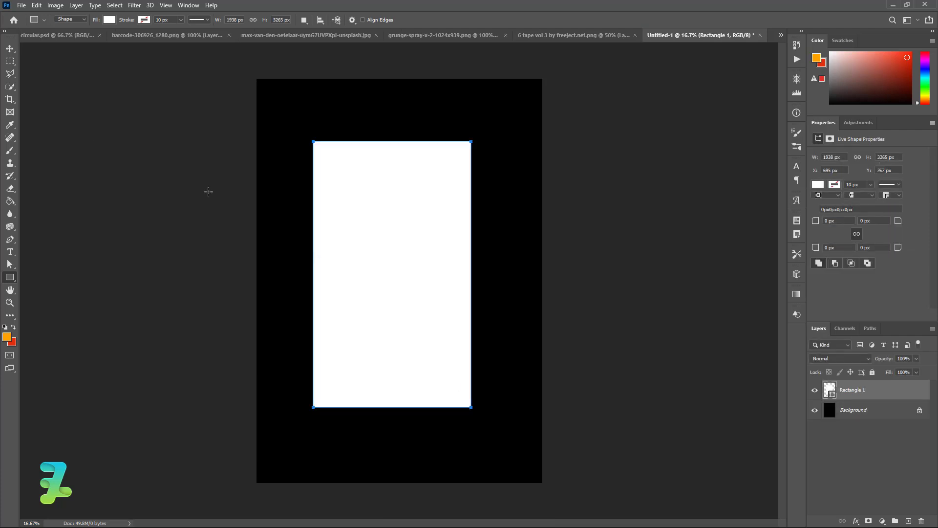
# Step: Centre the white rectangle horizontally and vertically on the canvas, then clear the selection
pyautogui.hotkey('ctrl', 'a')
pyautogui.click(10, 48)
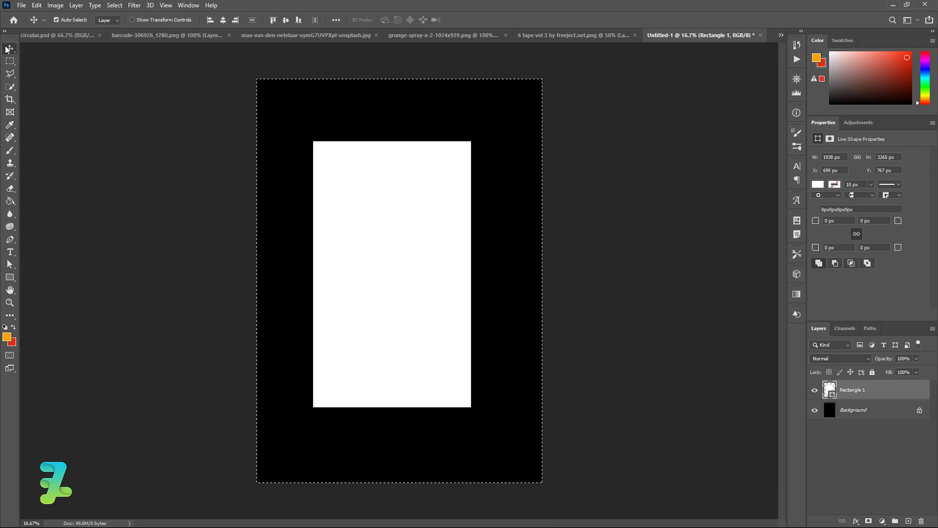
pyautogui.click(223, 19)
pyautogui.click(287, 21)
pyautogui.hotkey('ctrl', 'd')
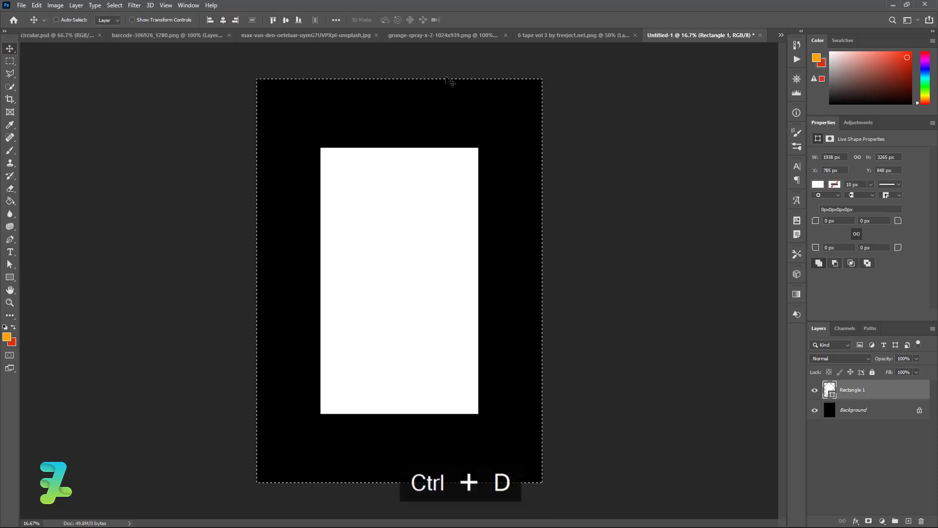
# Step: Set the rectangle's upper-left and lower-right corner radii to 1000 px each
pyautogui.doubleClick(826, 222)
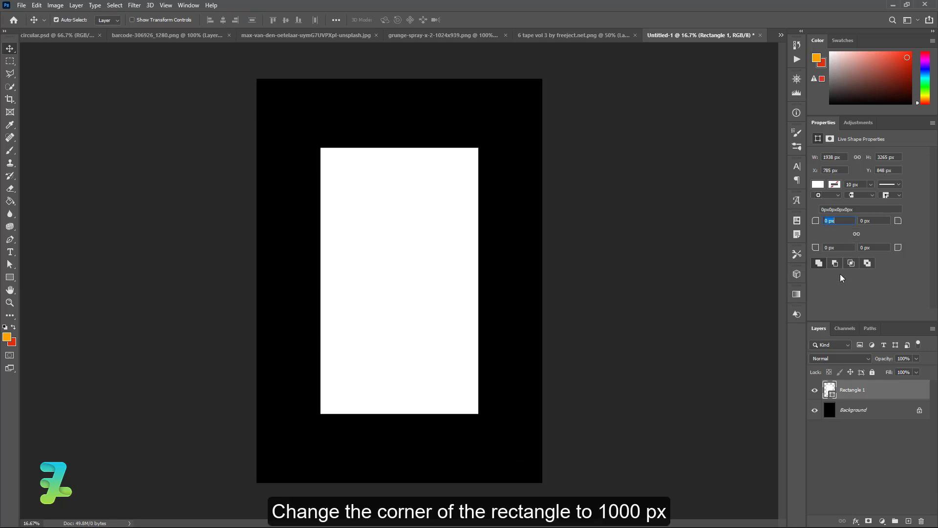
pyautogui.write('1000')
pyautogui.click(861, 248)
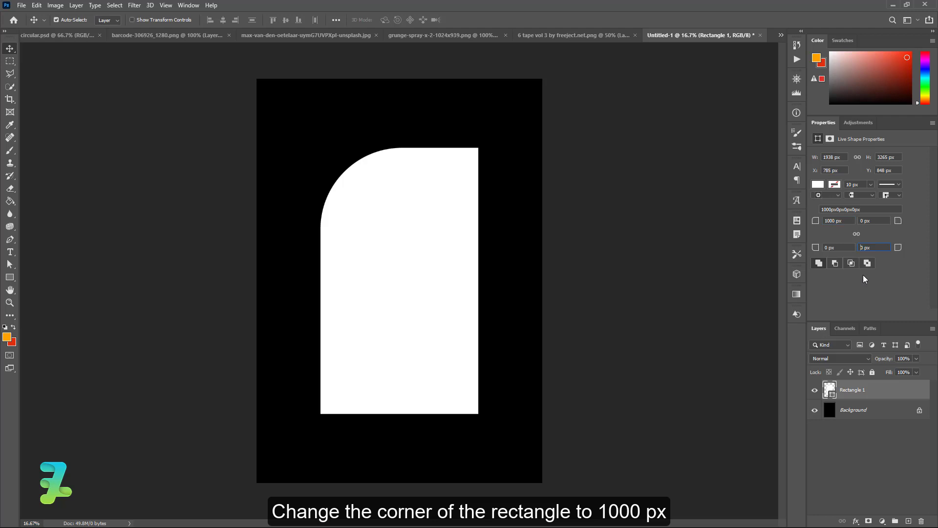
pyautogui.write('1000')
pyautogui.press('Return')
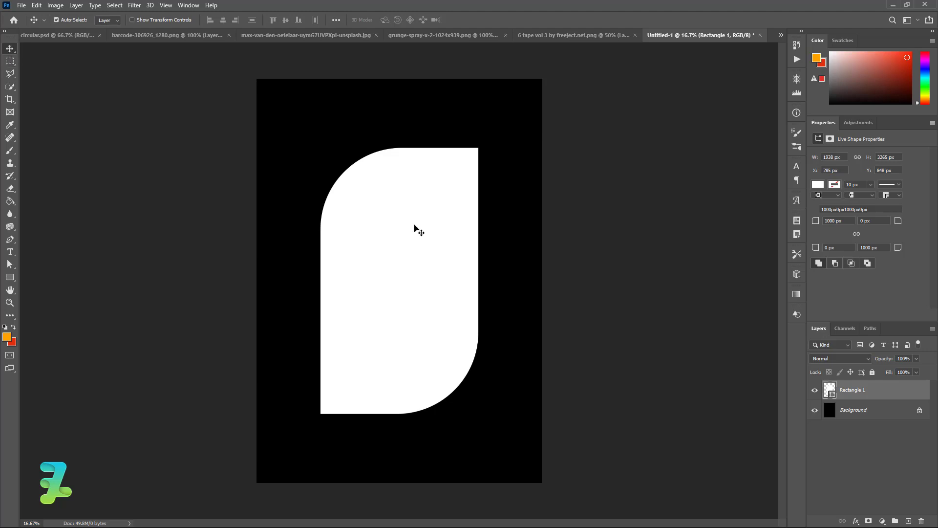
pyautogui.hotkey('ctrl', 't')
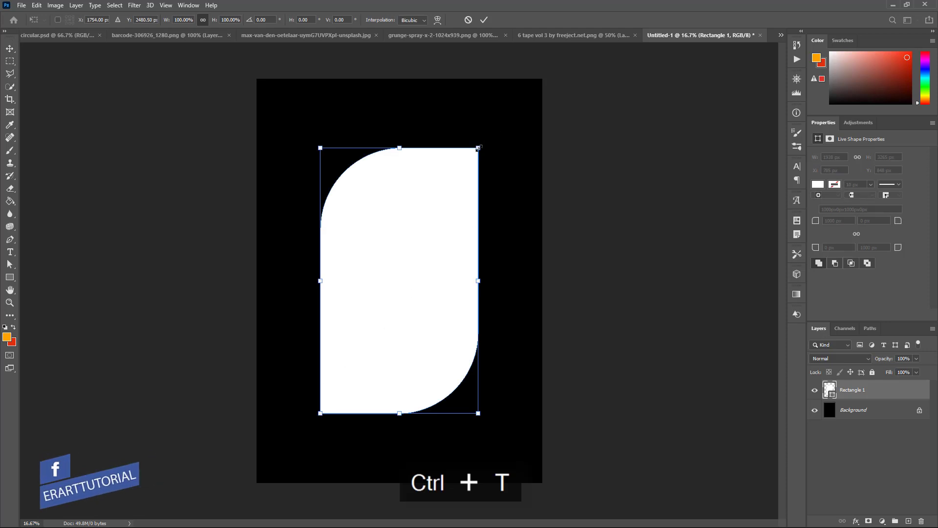
pyautogui.click(11, 52)
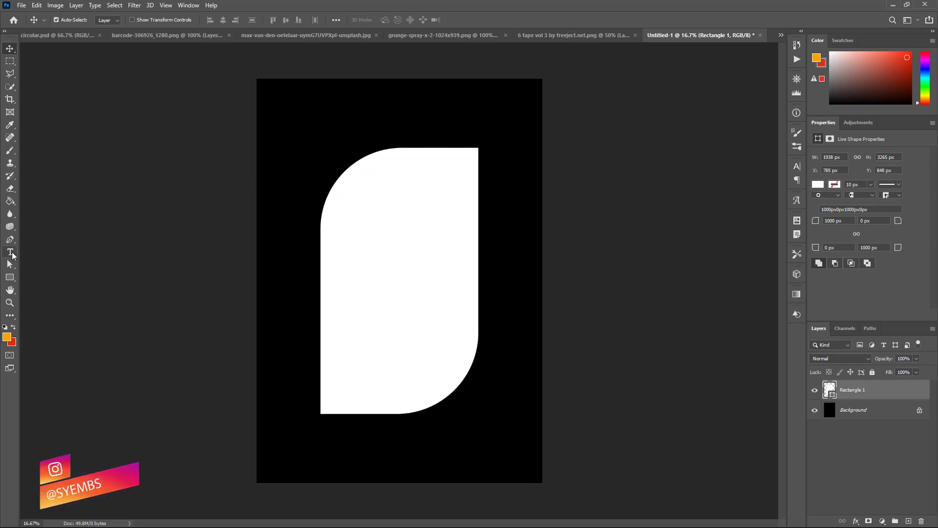
# Step: Add a text block below the shape starting "THE TERM EXTROVERT IS OFTEN CONTRASTED WITH THE TERM INTROVERT" and set its size to 10 pt
pyautogui.click(10, 253)
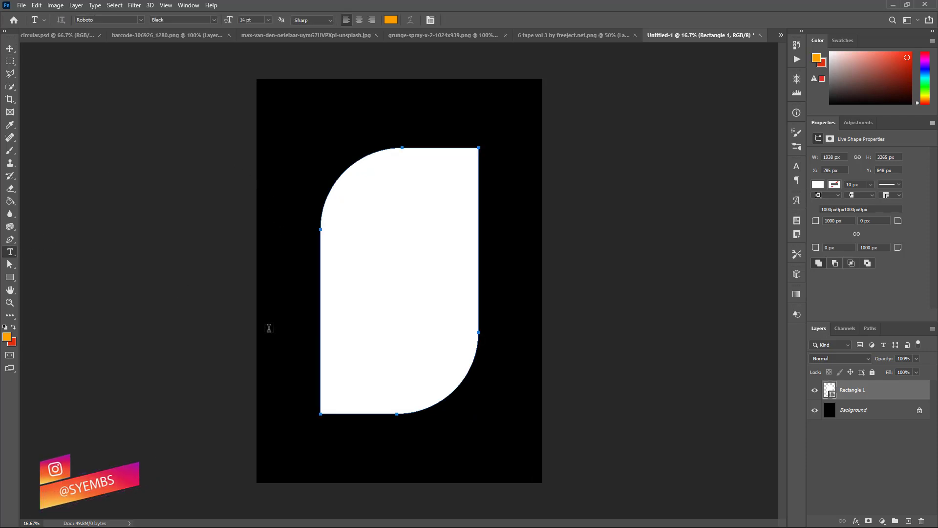
pyautogui.click(323, 444)
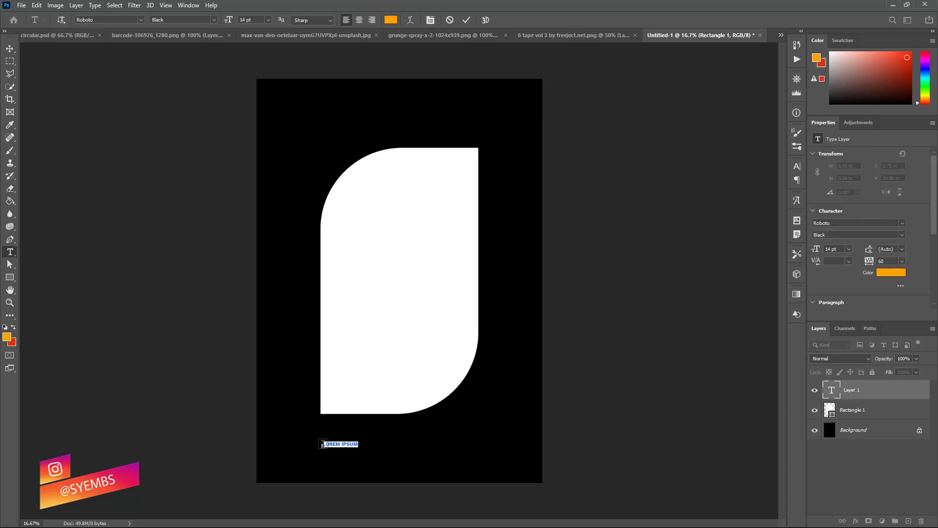
pyautogui.write("THE TERM EXTROVERT IS OFTEN CONTRASTED WITH THE TERM INTROVERT IN THE STUDY, CLASSIFICATION, AND POPULAR DISCUSSION OF PERSONALITY TYPES. EXTROVERTS ENJOY BEING AROUND OTHER PEOPLE AND TEND TO FOCUS ON THE OUTSIDE WORLD, WHILE INTROVERTS ARE THE OPPOSITE—THEY PREFER SOLITUDE AND TEND TO FOCUS ON THEIR OWN THOUGHTS AND FEELINGS. SOMEONE WHO'S AN EXTROVERT CAN BE DESCRIBED AS EXTROVERTED OR AS DISPLAYING EXTROVERSION. LESS COMMONLY, THE WORD CAN BE SPELLED EXTRAVERT.")
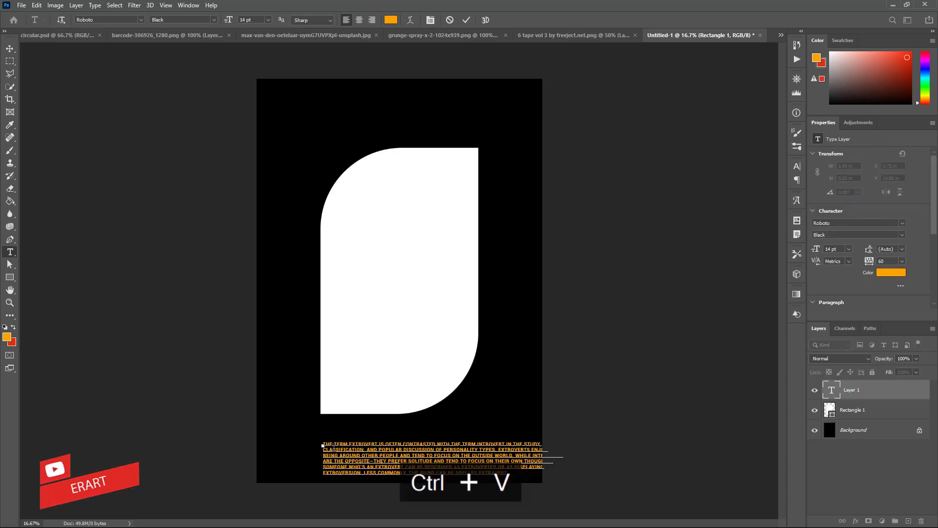
pyautogui.hotkey('ctrl', 'a')
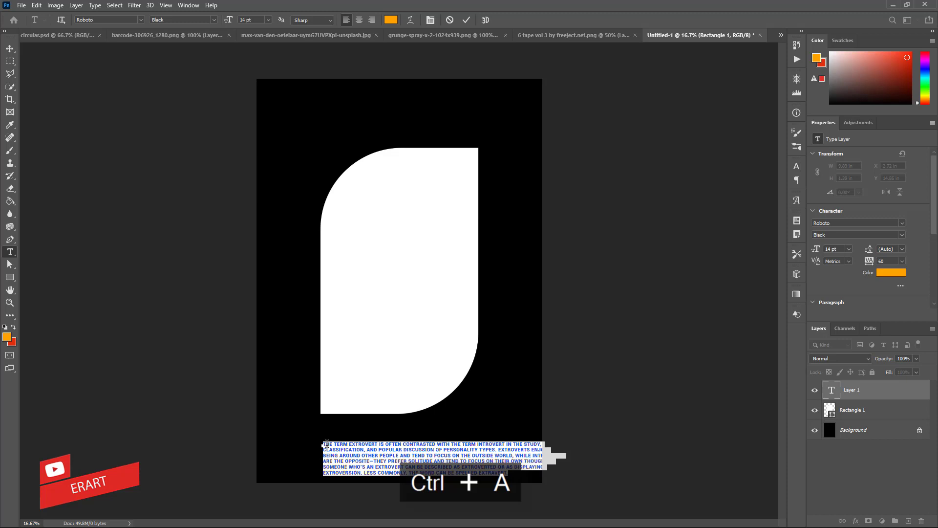
pyautogui.click(245, 20)
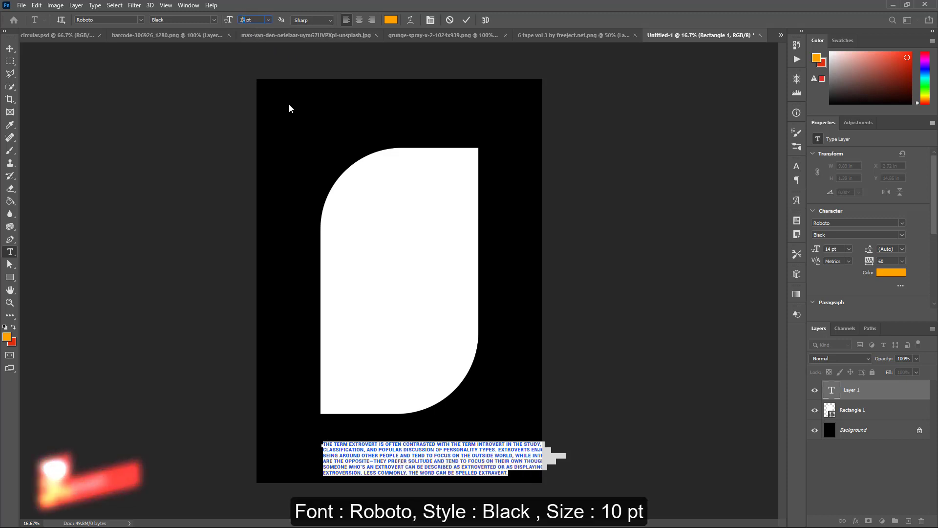
pyautogui.write('0')
pyautogui.press('Return')
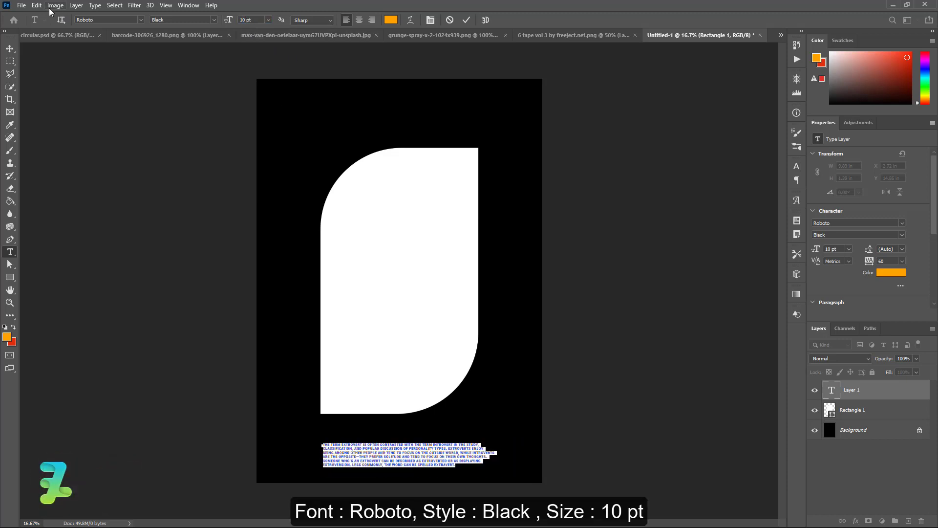
# Step: Move the orange paragraph up to just under the white shape, flush with the shape's left edge, leaving a small gap
pyautogui.click(10, 48)
pyautogui.moveTo(348, 452); pyautogui.dragTo(346, 428)
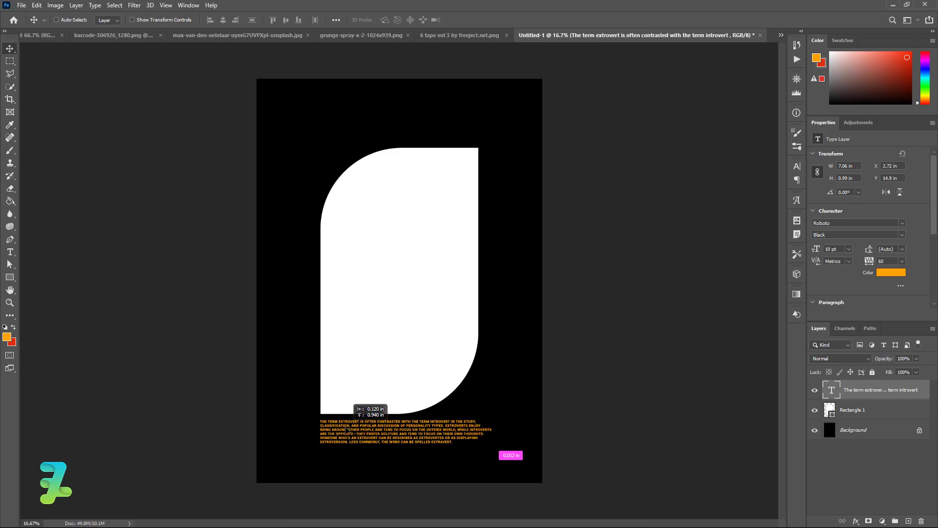
pyautogui.moveTo(345, 429); pyautogui.dragTo(345, 435)
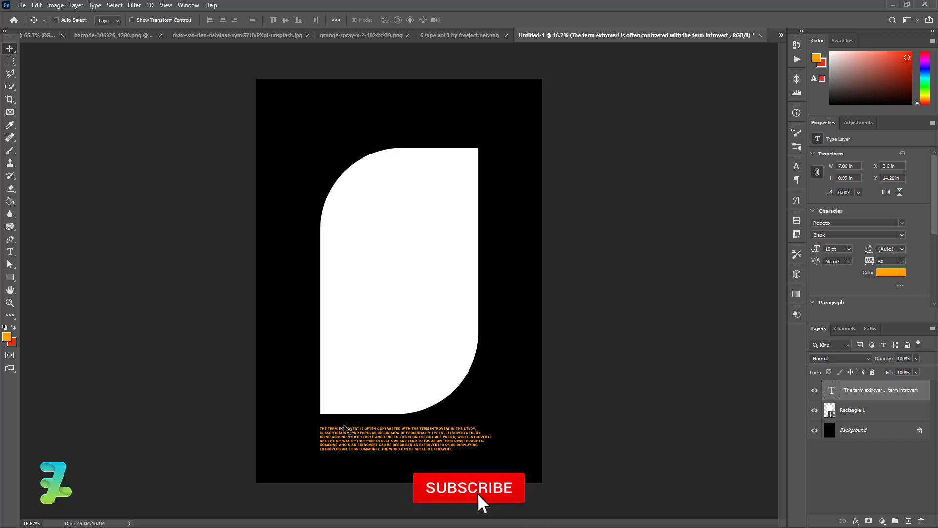
# Step: Examine the open source documents: the circular text, barcode, grunge spray, tape and graffiti photo
pyautogui.click(38, 39)
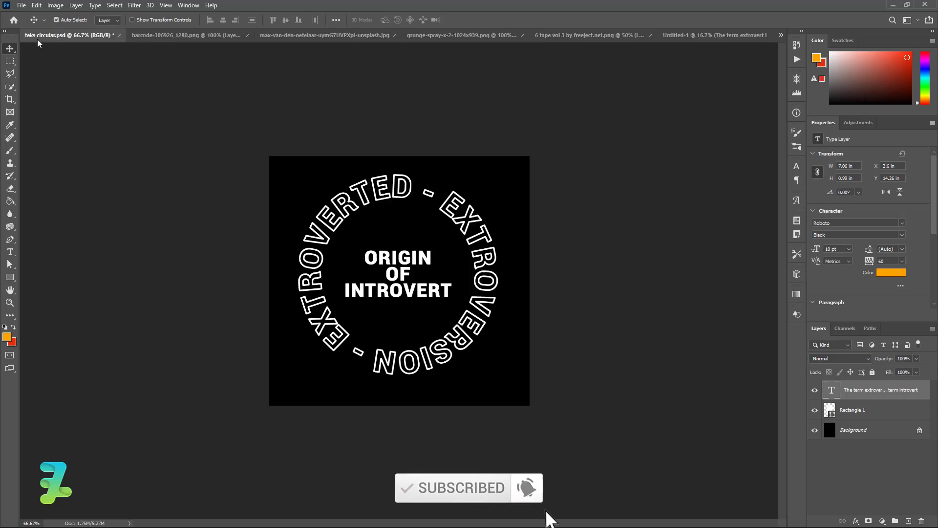
pyautogui.click(173, 38)
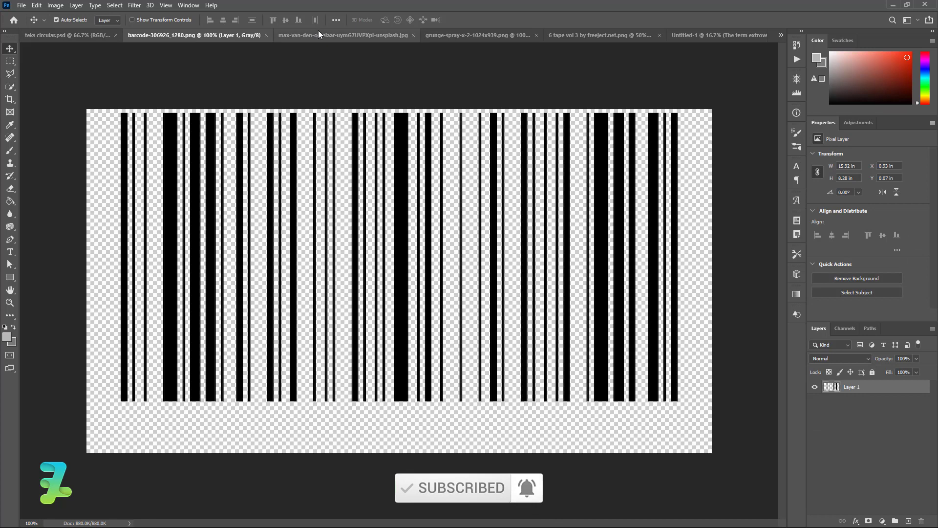
pyautogui.click(461, 35)
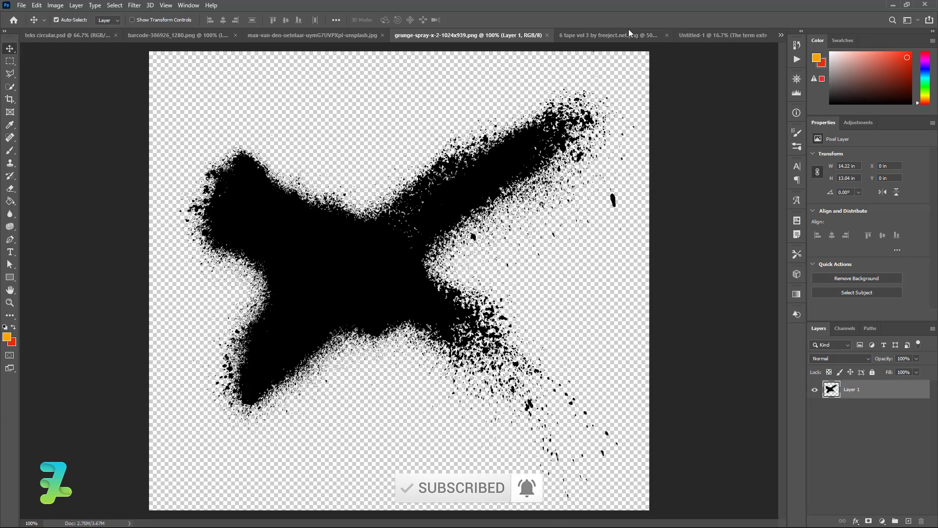
pyautogui.click(604, 33)
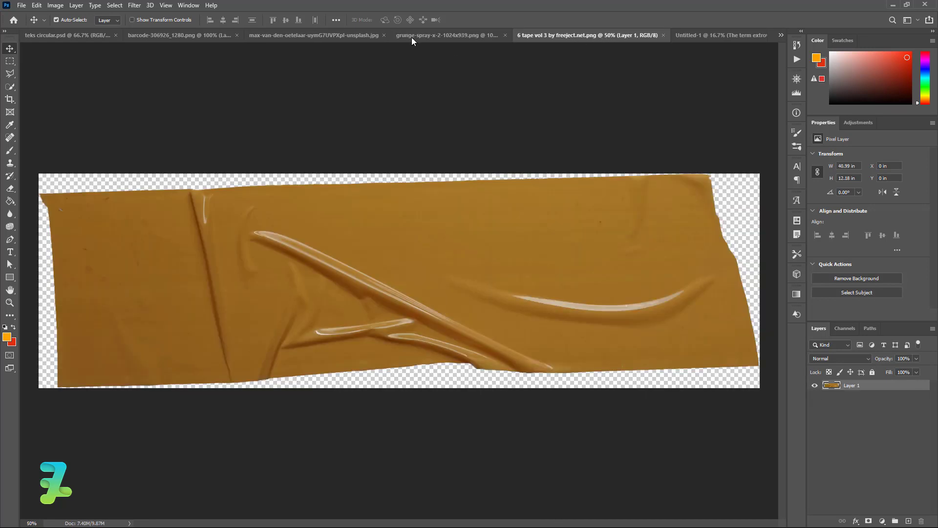
pyautogui.click(781, 35)
pyautogui.click(656, 93)
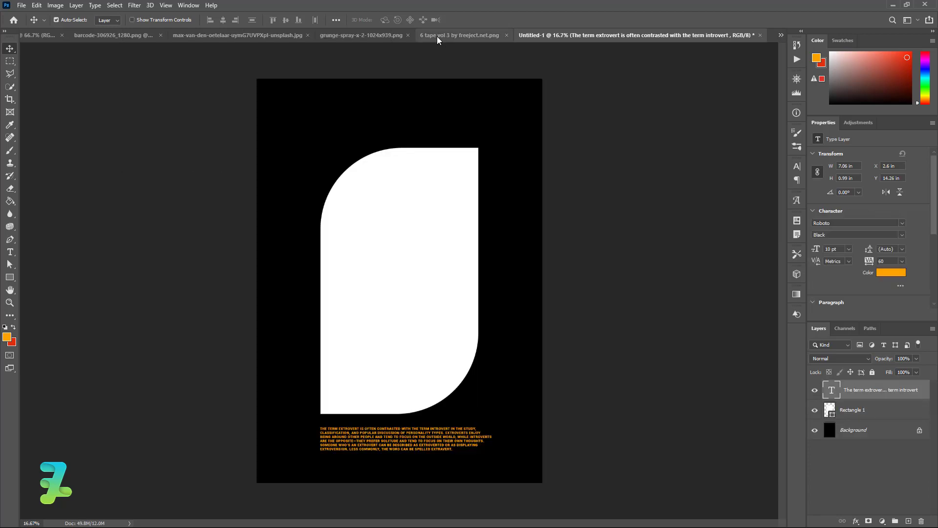
pyautogui.click(437, 35)
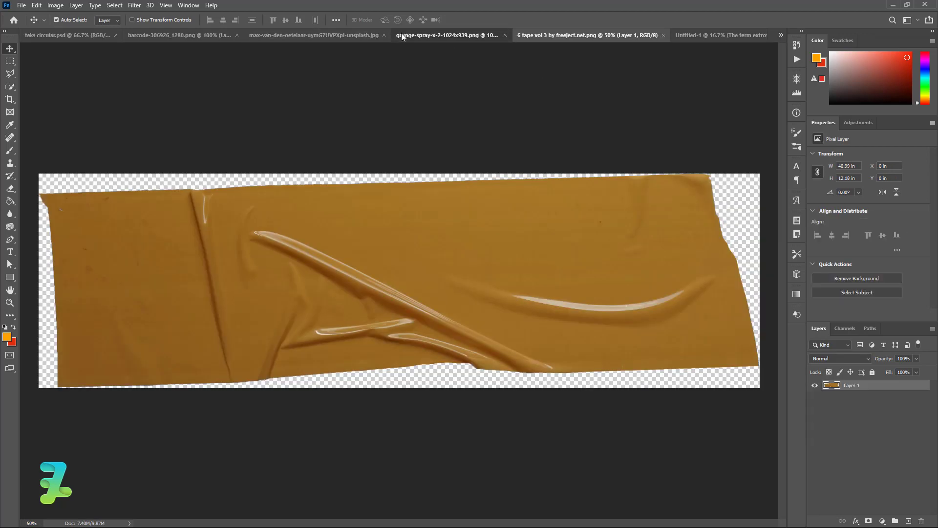
pyautogui.click(402, 35)
pyautogui.click(321, 34)
pyautogui.click(185, 35)
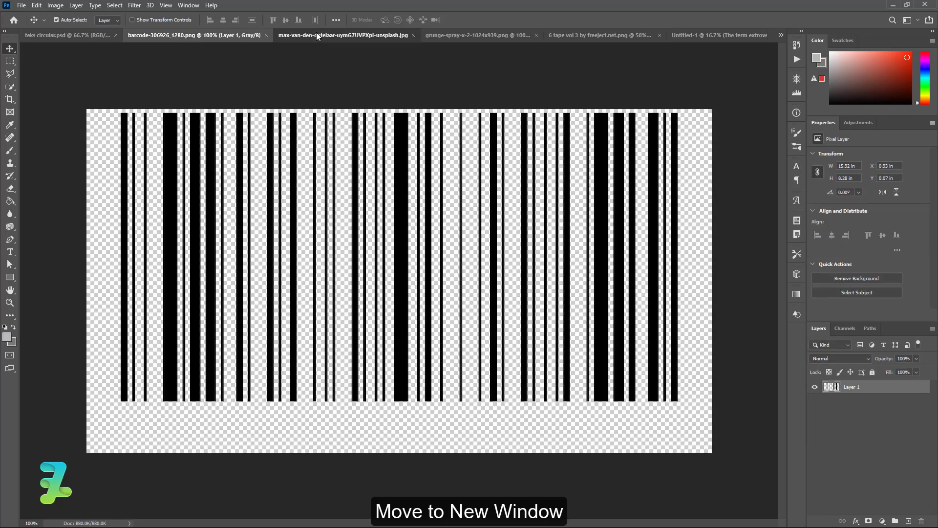
# Step: Float the graffiti sticker photo in its own window, copy it into the poster document as a layer, and close the photo
pyautogui.rightClick(317, 34)
pyautogui.click(354, 82)
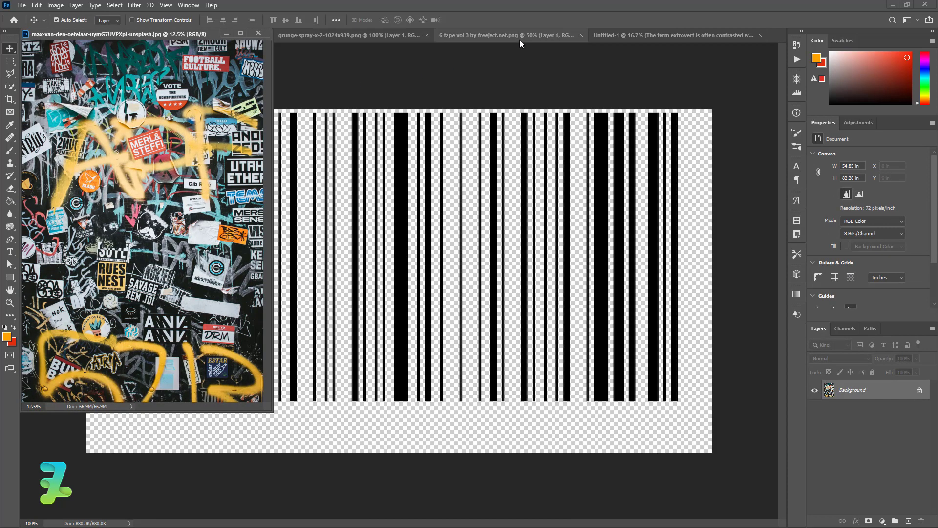
pyautogui.click(603, 34)
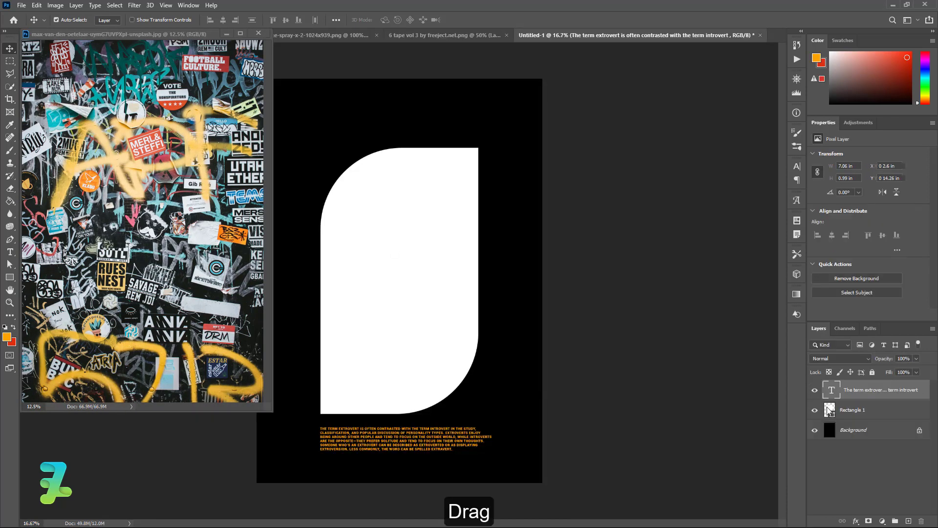
pyautogui.click(171, 34)
pyautogui.moveTo(831, 393); pyautogui.dragTo(371, 279)
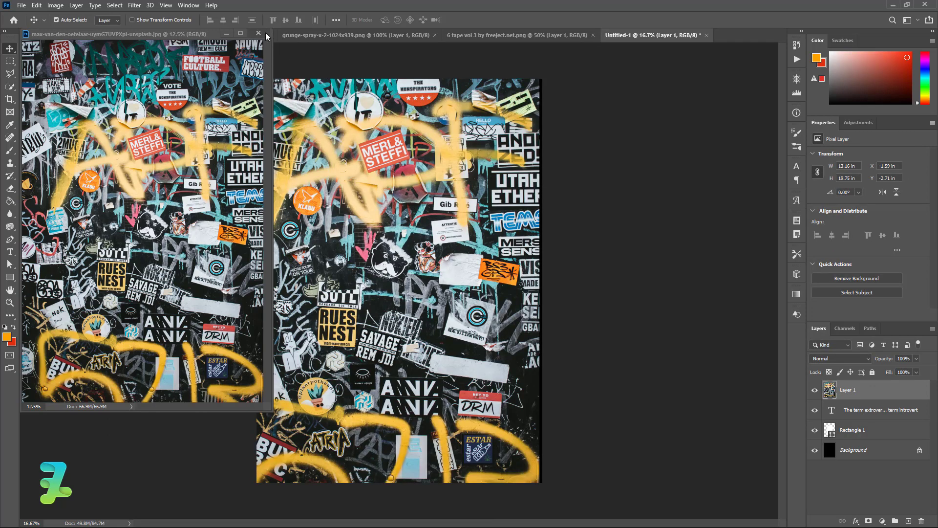
pyautogui.click(258, 33)
# Step: Place the graffiti photo layer directly above Rectangle 1 and clip it to the rectangle with a clipping mask
pyautogui.moveTo(882, 391); pyautogui.dragTo(885, 414)
pyautogui.rightClick(884, 413)
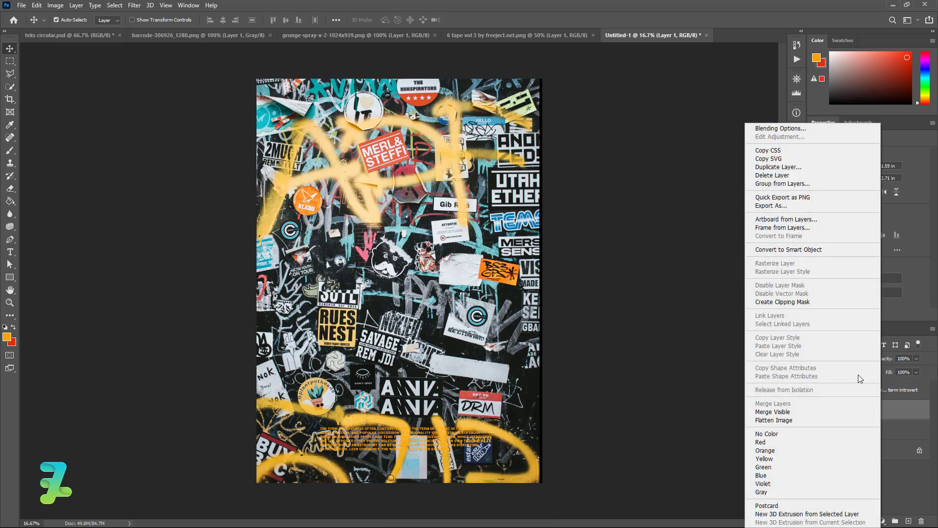
pyautogui.click(775, 306)
# Step: Scale the clipped graffiti photo to about 57% and position it so it fills the rounded shape
pyautogui.hotkey('ctrl', 't')
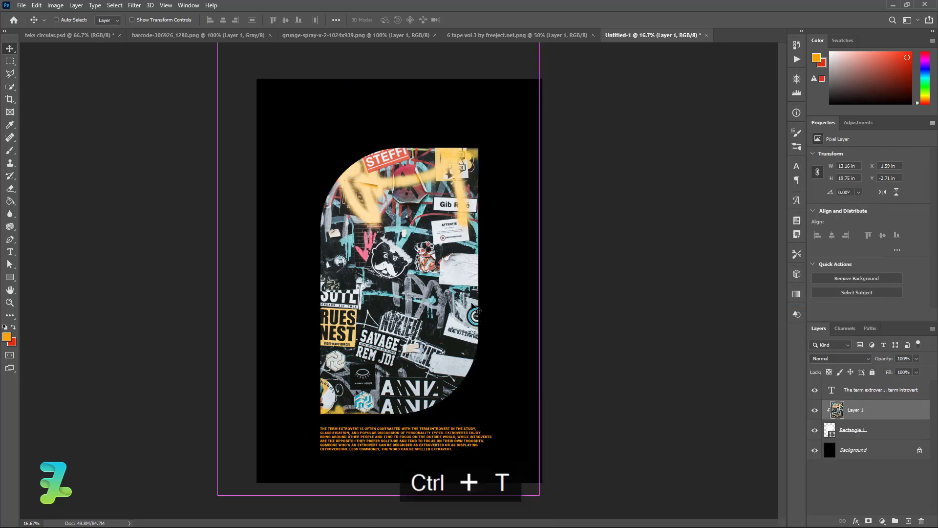
pyautogui.moveTo(463, 223); pyautogui.dragTo(465, 259)
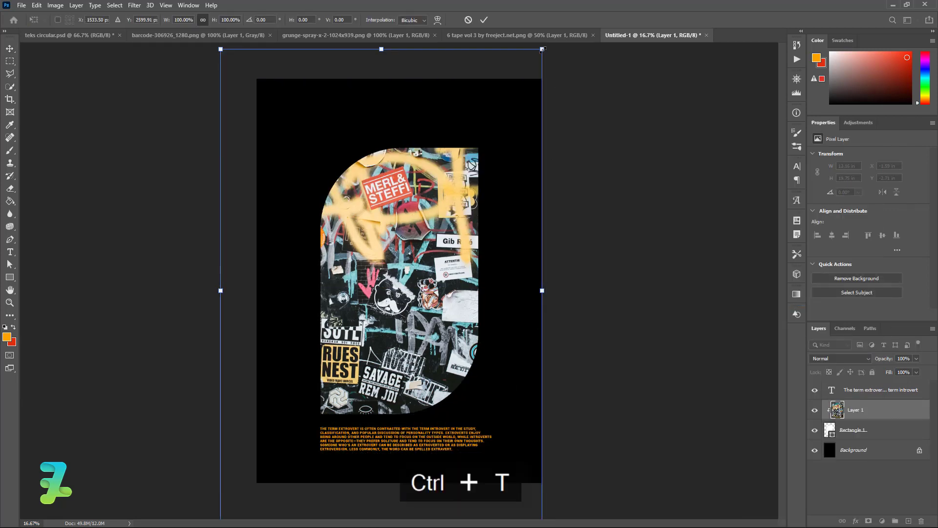
pyautogui.moveTo(542, 49); pyautogui.dragTo(447, 125)
pyautogui.moveTo(416, 206); pyautogui.dragTo(447, 207)
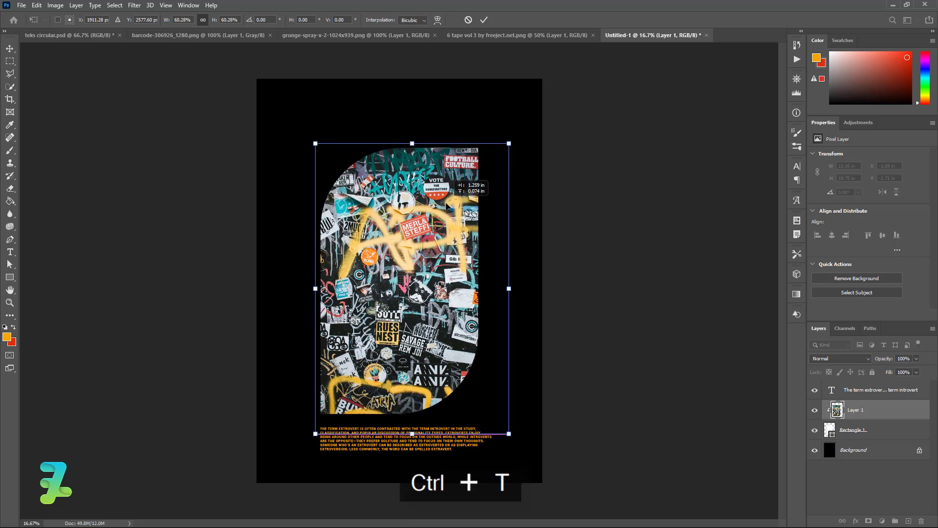
pyautogui.moveTo(515, 435); pyautogui.dragTo(503, 425)
pyautogui.moveTo(430, 320); pyautogui.dragTo(434, 319)
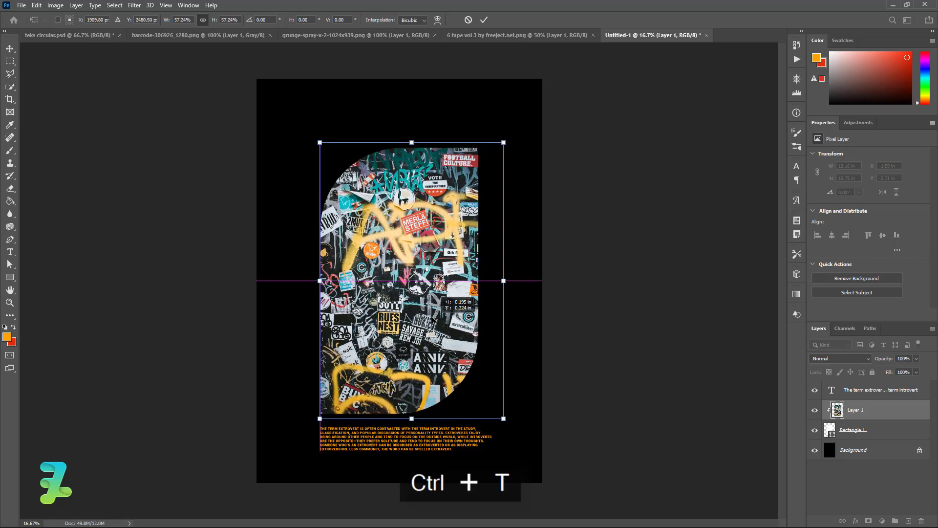
pyautogui.click(9, 50)
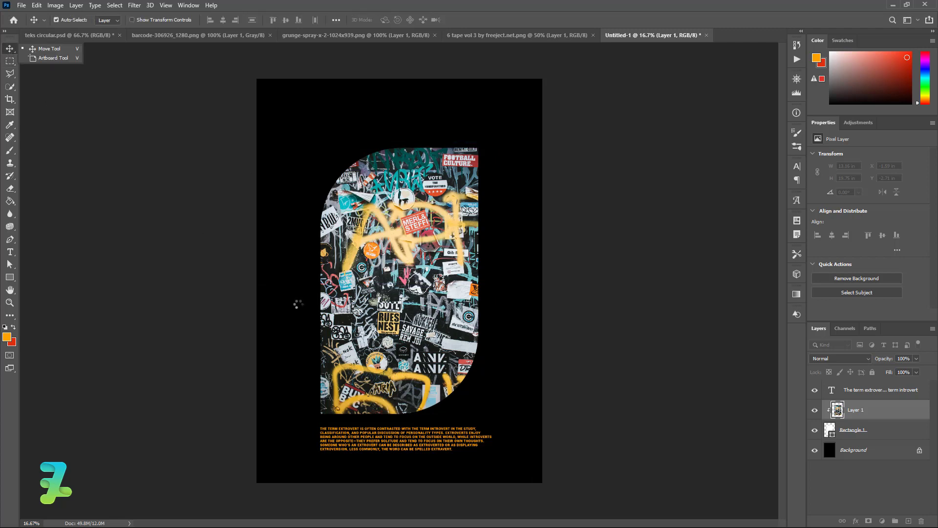
# Step: Float the barcode image in its own window, copy it into the poster document as a layer, and close the barcode file
pyautogui.click(212, 40)
pyautogui.rightClick(211, 40)
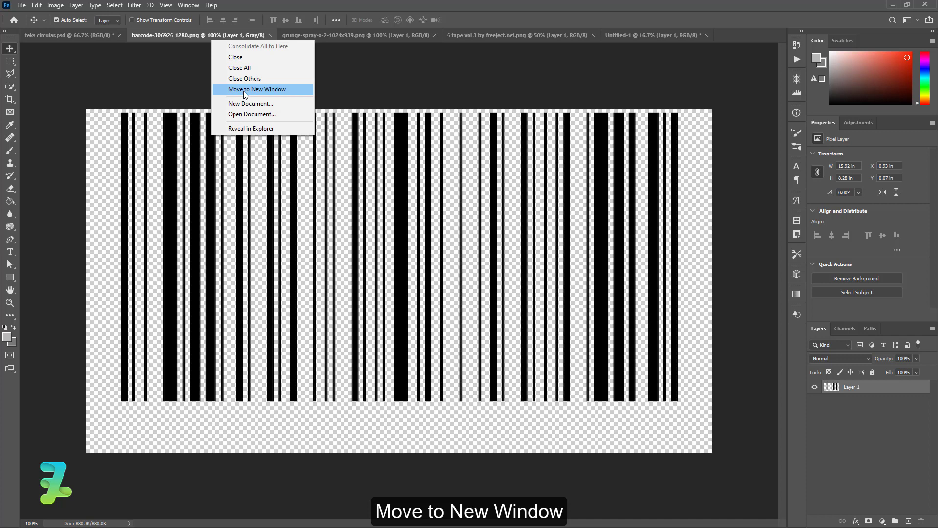
pyautogui.click(243, 91)
pyautogui.moveTo(468, 34); pyautogui.dragTo(593, 359)
pyautogui.moveTo(846, 391); pyautogui.dragTo(464, 147)
pyautogui.click(737, 353)
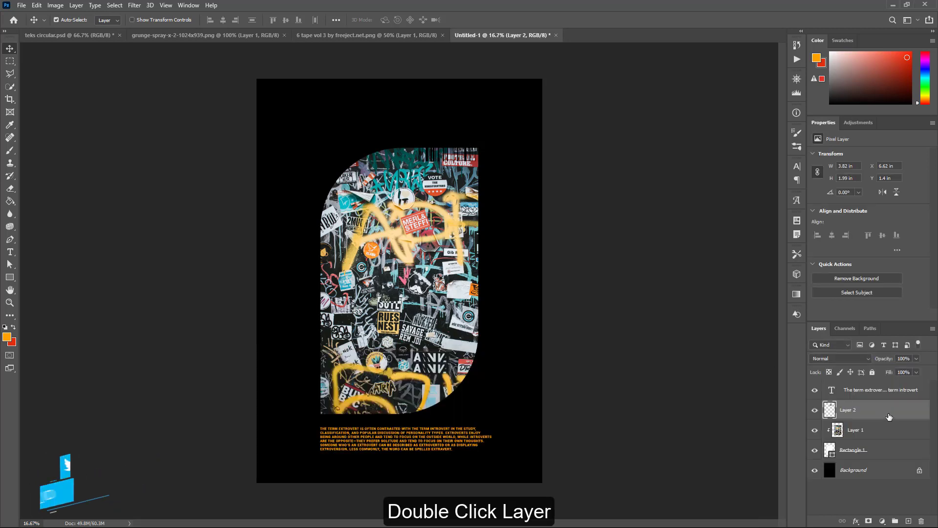
# Step: Apply a Color Overlay layer style in white (#ffffff) at 100% opacity to the barcode layer
pyautogui.doubleClick(889, 416)
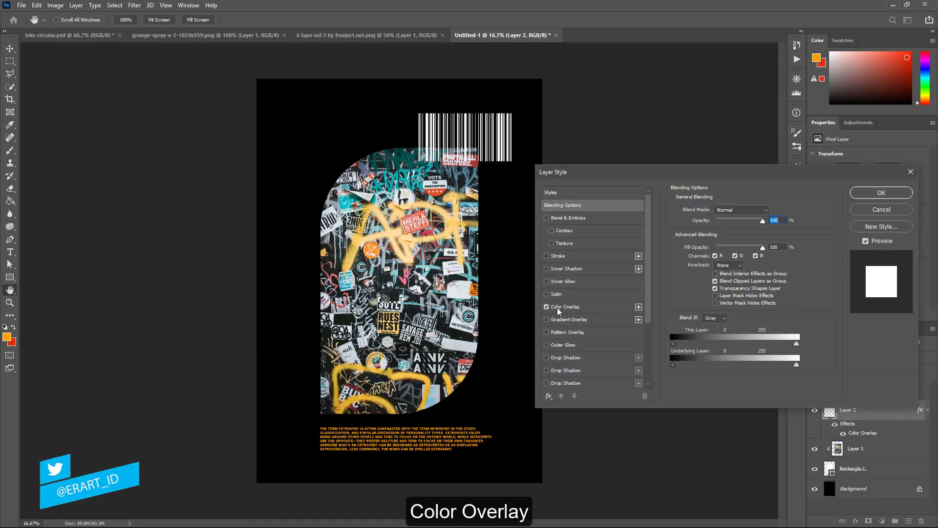
pyautogui.click(560, 308)
pyautogui.click(770, 213)
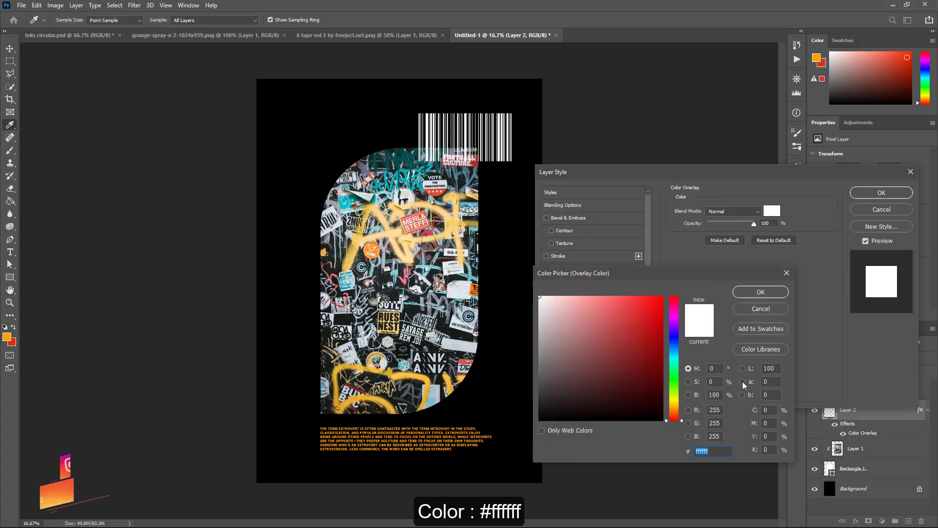
pyautogui.click(761, 291)
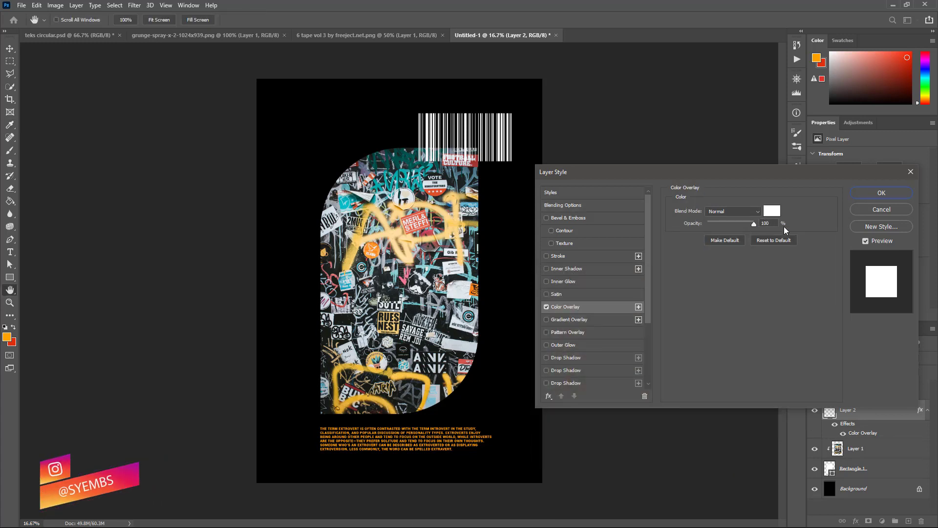
pyautogui.click(881, 194)
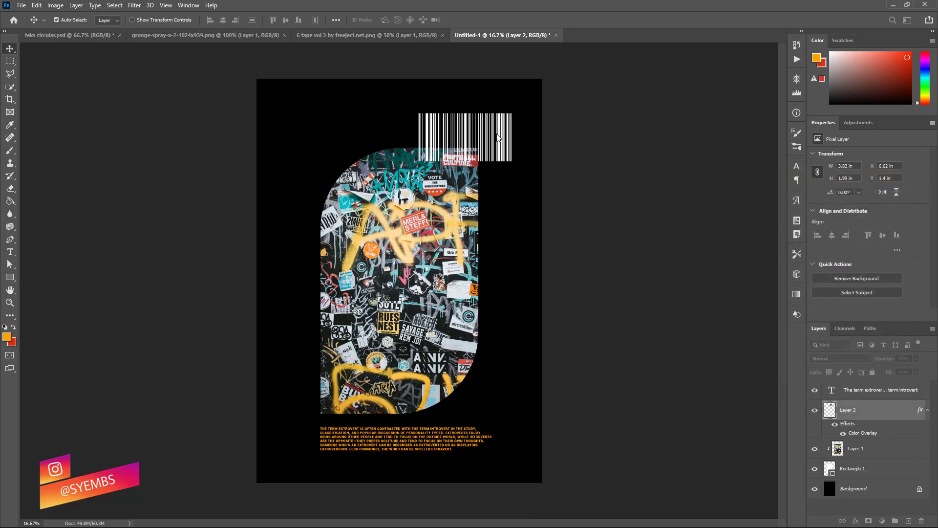
# Step: Resize the barcode to a 3.22 by 0.55 in strip and place it just above the photo shape, flush with its right edge
pyautogui.moveTo(496, 135); pyautogui.dragTo(463, 118)
pyautogui.hotkey('ctrl', 't')
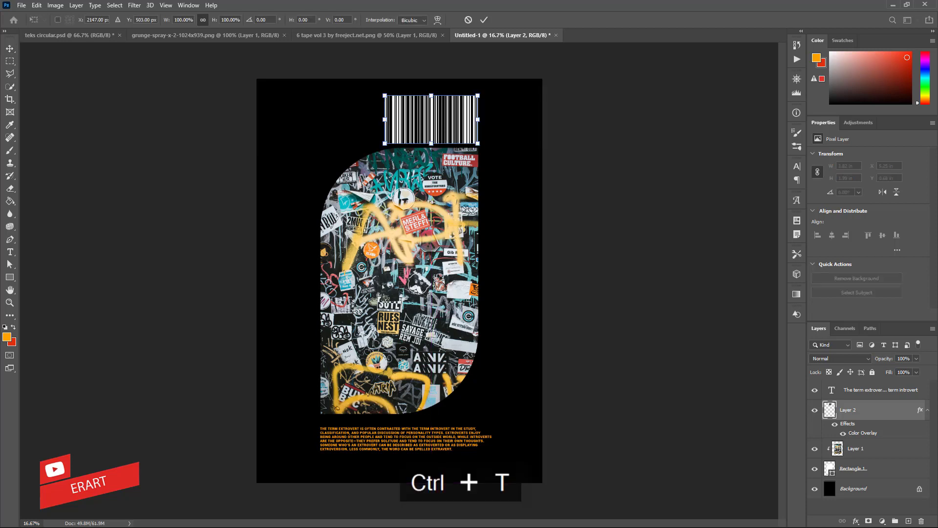
pyautogui.moveTo(385, 119); pyautogui.dragTo(399, 122)
pyautogui.hotkey('ctrl', 'z')
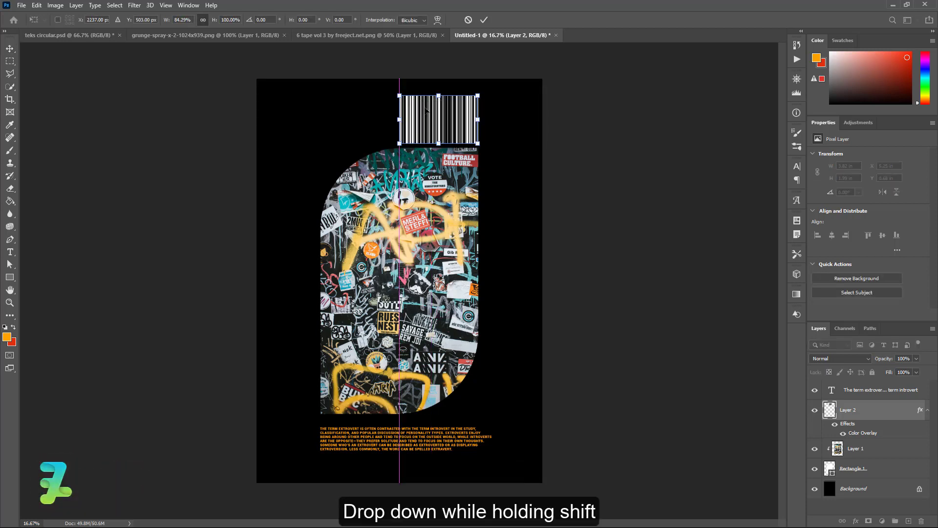
pyautogui.moveTo(437, 95); pyautogui.dragTo(436, 128)
pyautogui.click(10, 49)
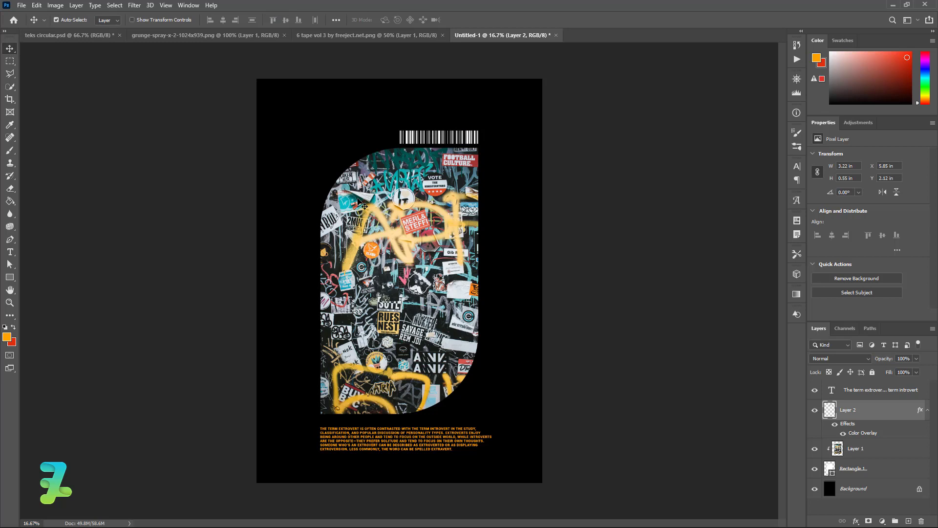
pyautogui.hotkey('shift', 'Down')
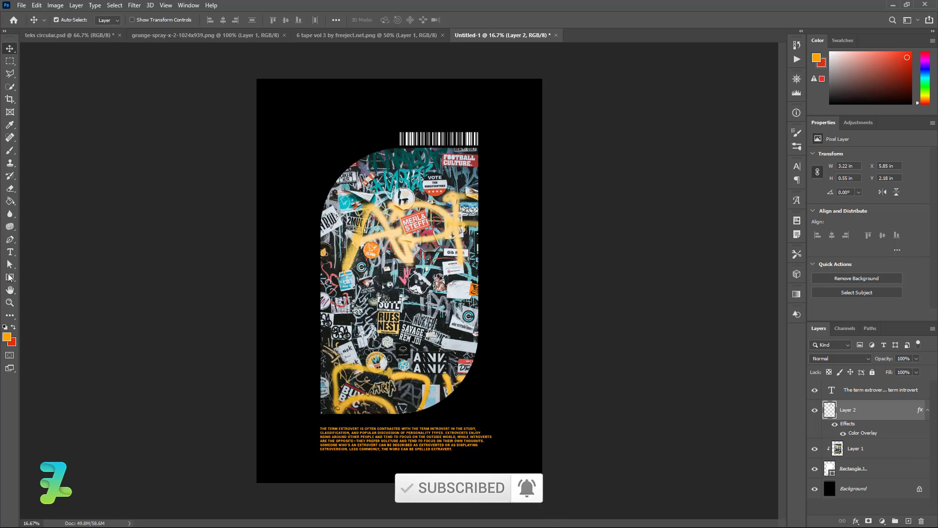
# Step: Add the text "EXTR" in orange Roboto Black at 120 pt on a new layer, starting just outside the photo shape's left edge
pyautogui.click(10, 252)
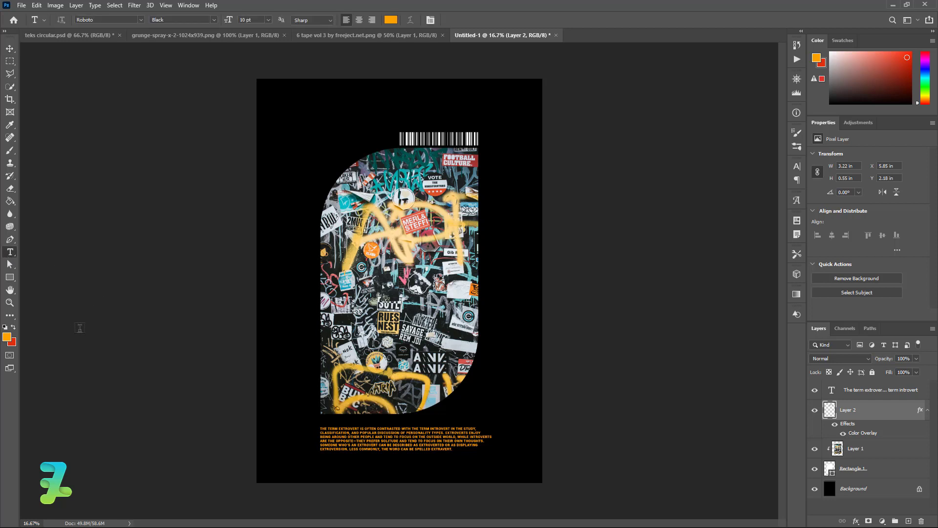
pyautogui.click(907, 519)
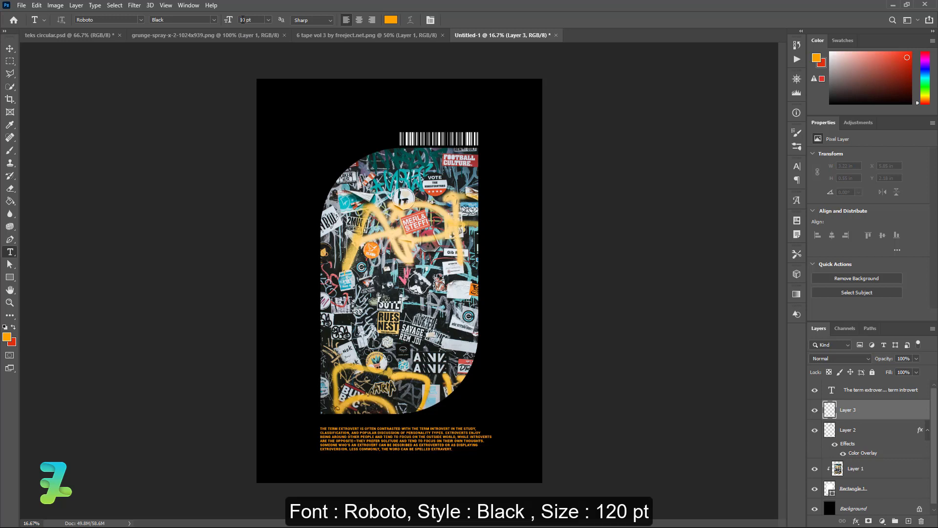
pyautogui.click(174, 20)
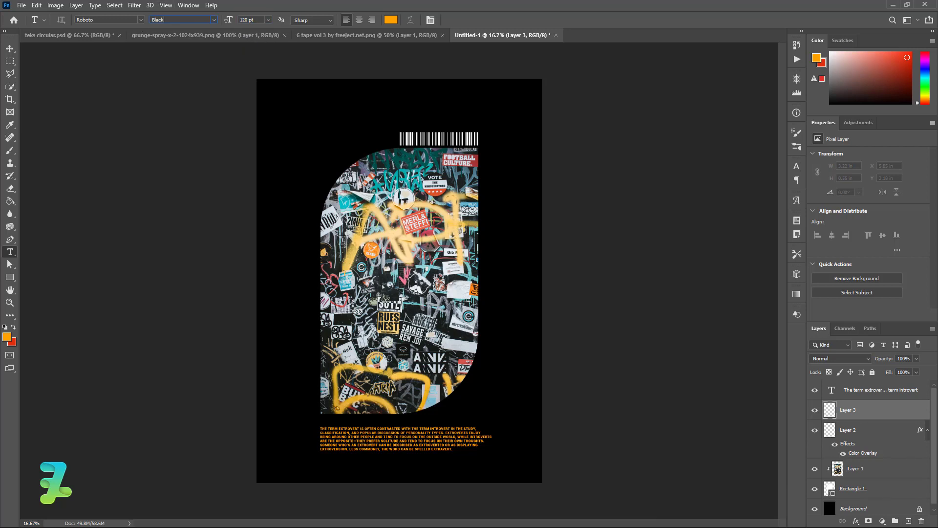
pyautogui.click(295, 266)
pyautogui.write('EX')
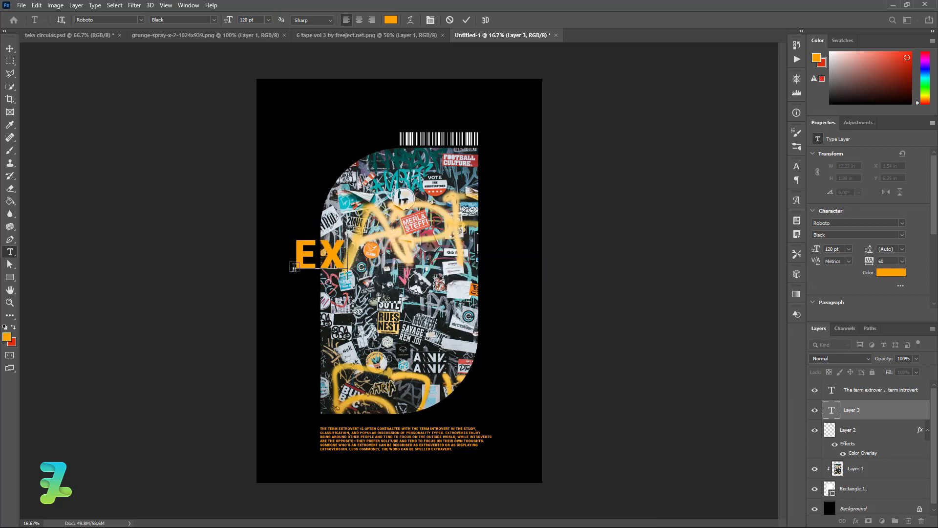
pyautogui.write('TR')
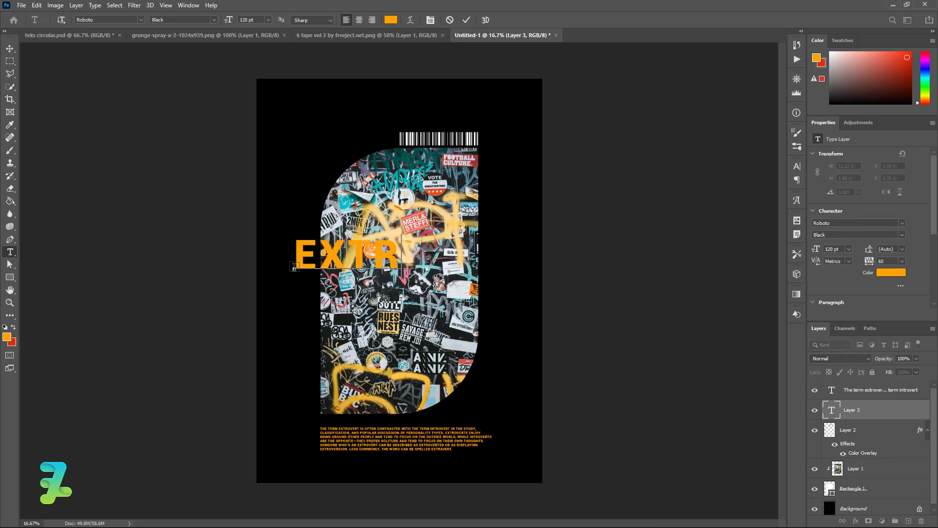
pyautogui.click(8, 49)
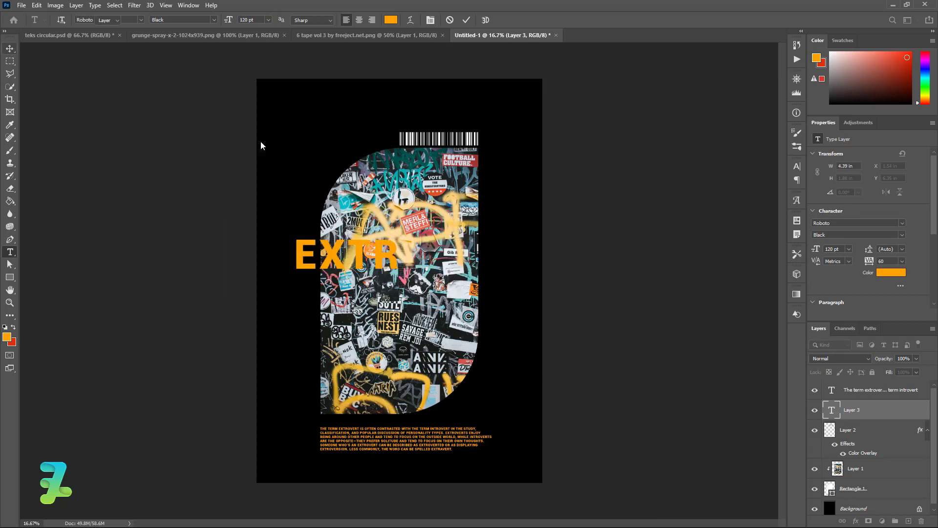
# Step: Centre the EXTR text vertically on the whole canvas, and clear the selection
pyautogui.hotkey('ctrl', 'a')
pyautogui.click(286, 19)
pyautogui.hotkey('ctrl', 'd')
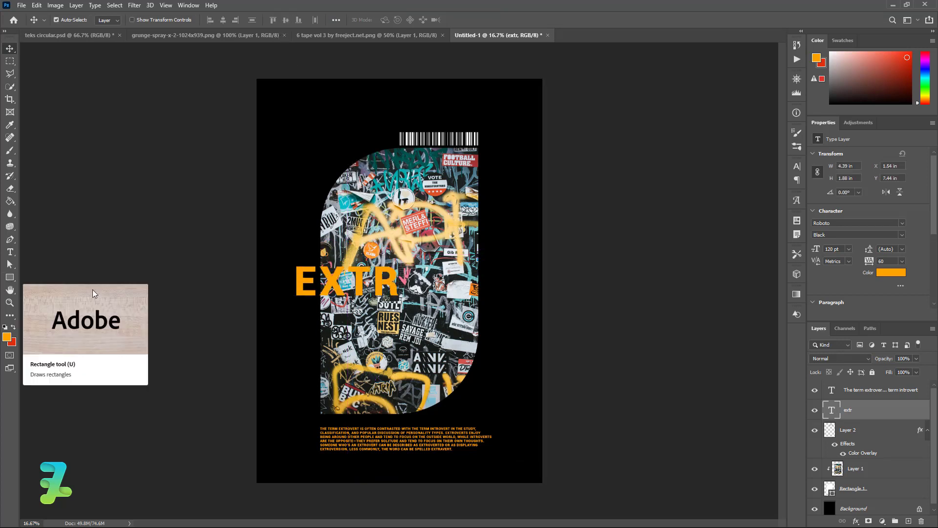
# Step: Duplicate the EXTR text, change the copy to "vert", and place it to the right on the same line with a one-letter gap
pyautogui.hotkey('ctrl', 'j')
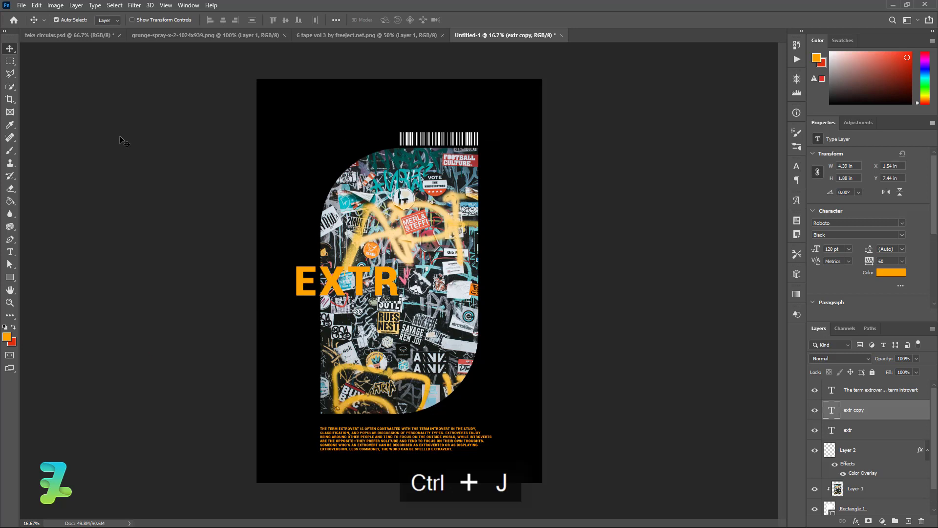
pyautogui.moveTo(378, 284); pyautogui.dragTo(472, 283)
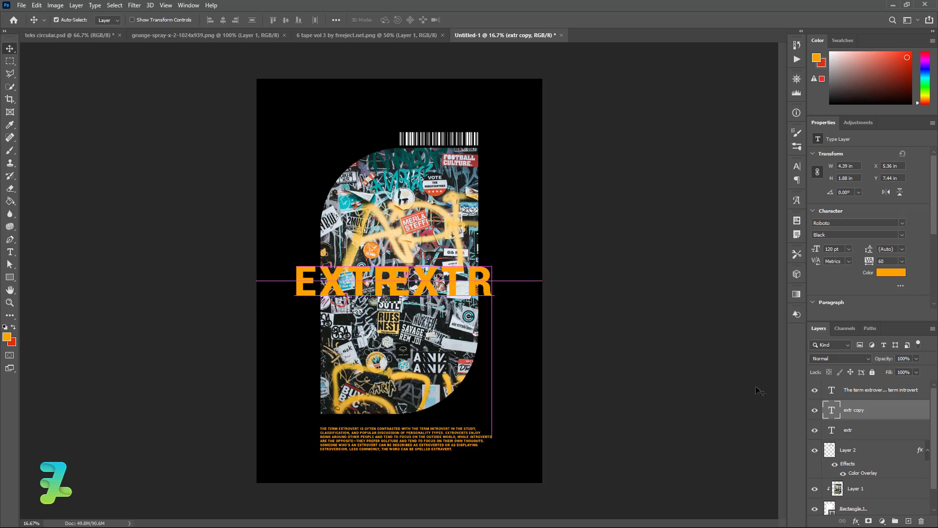
pyautogui.doubleClick(827, 412)
pyautogui.write('ber')
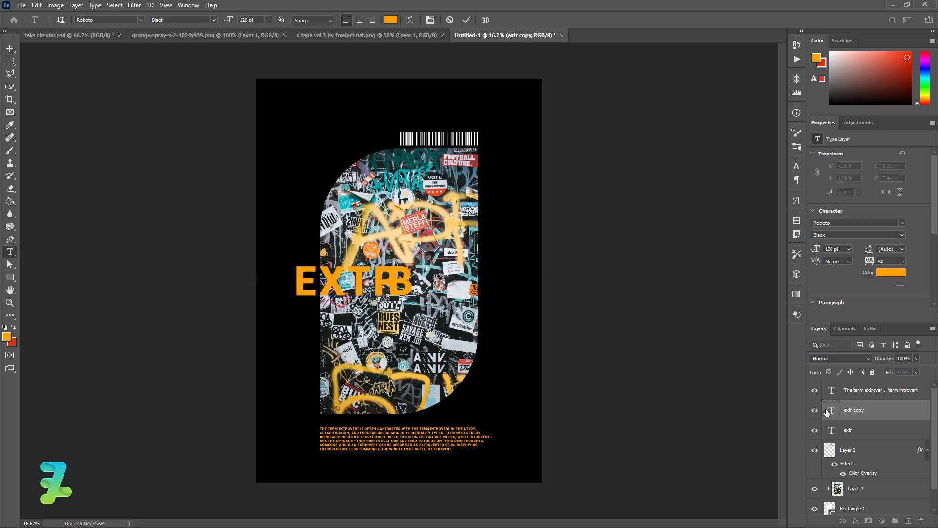
pyautogui.hotkey('ctrl', 'a')
pyautogui.write('vert')
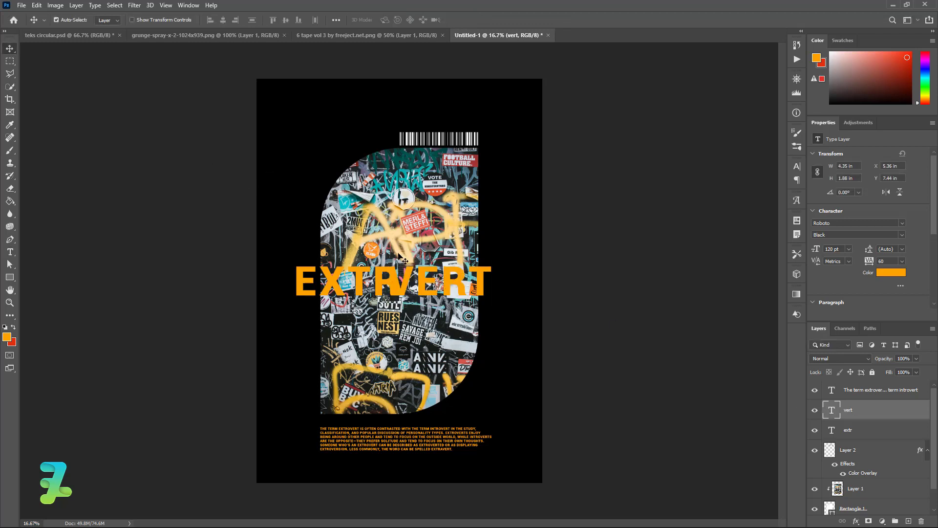
pyautogui.moveTo(406, 280); pyautogui.dragTo(439, 284)
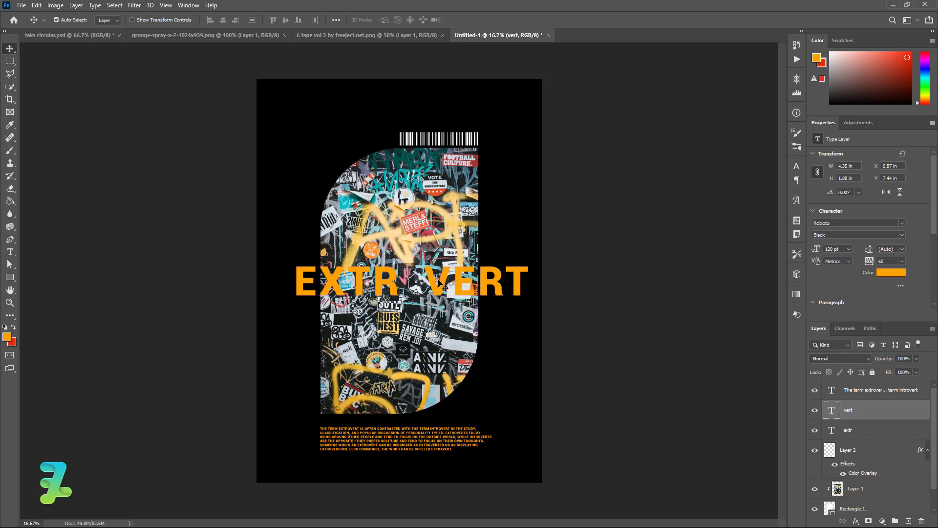
# Step: Draw a globe grid custom shape about 349 px wide, filled with #ffa200, on a new layer in the gap between EXTR and VERT
pyautogui.click(10, 277)
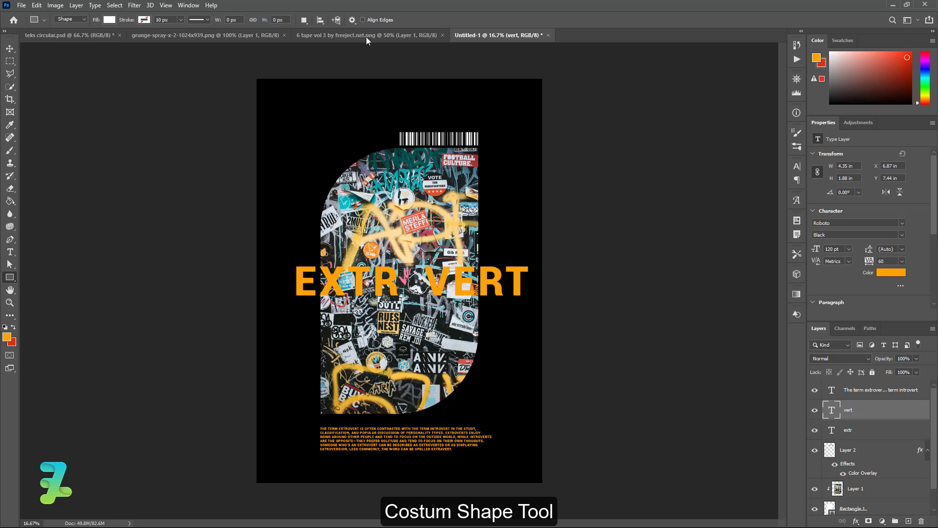
pyautogui.click(6, 339)
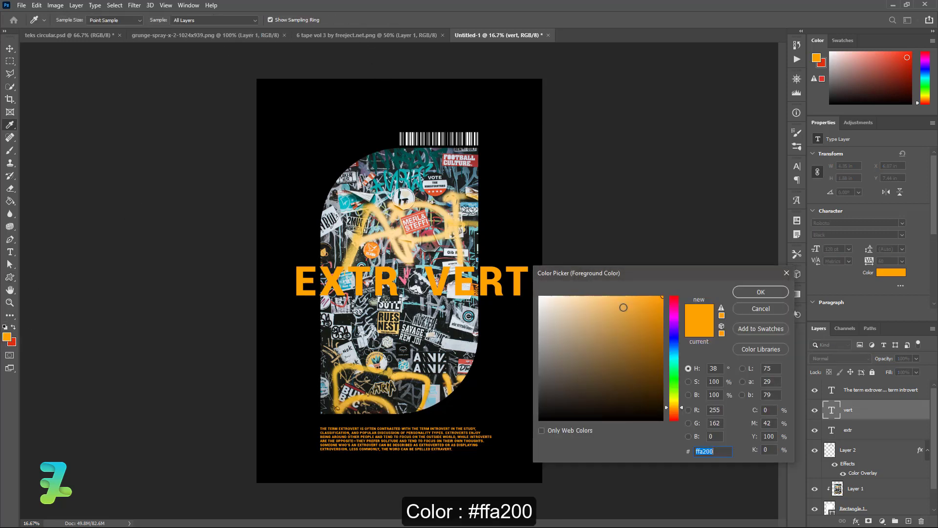
pyautogui.press('Return')
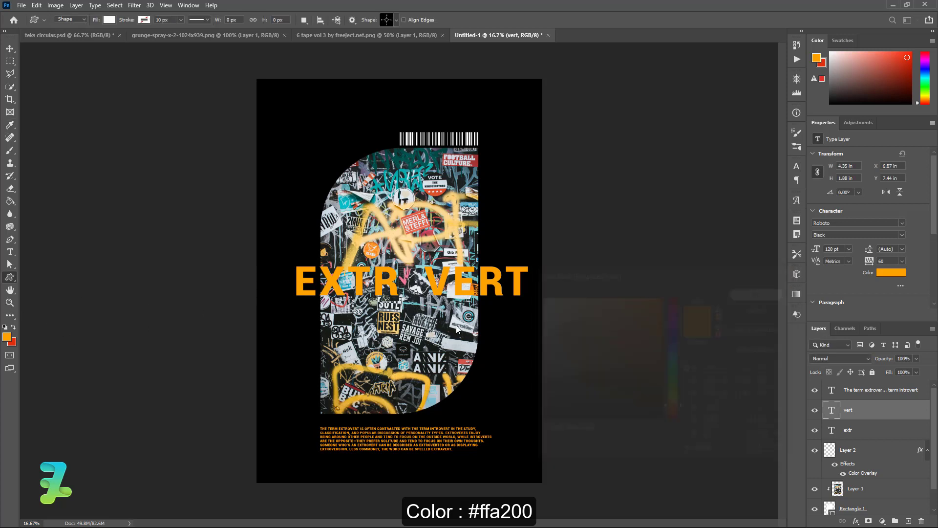
pyautogui.click(394, 20)
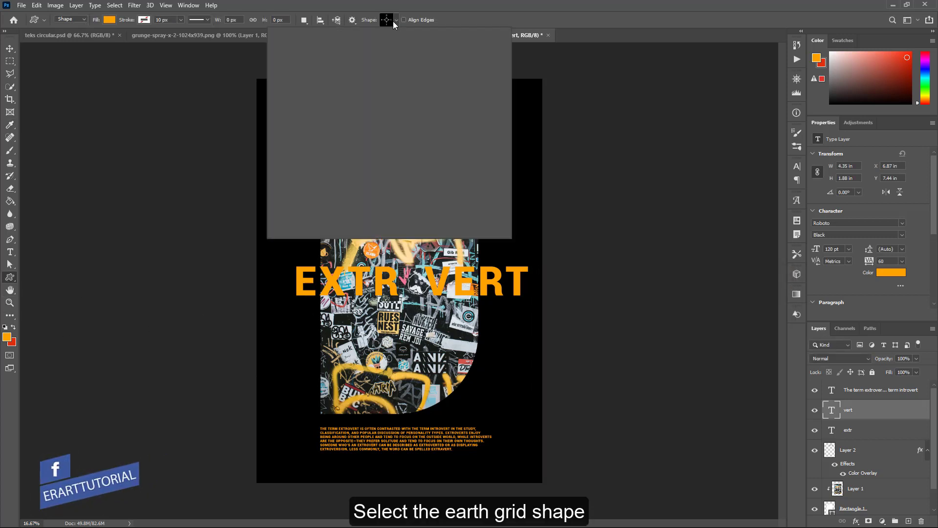
pyautogui.moveTo(484, 105); pyautogui.dragTo(485, 190)
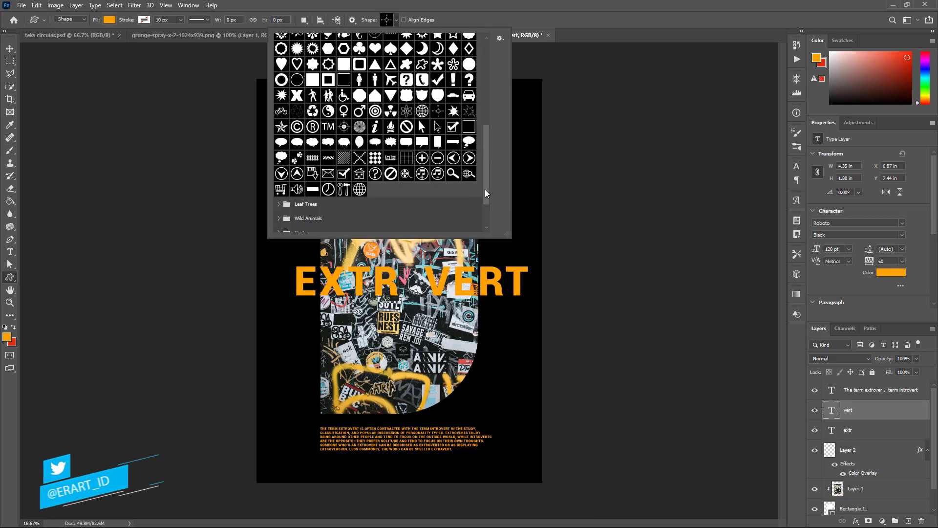
pyautogui.click(419, 116)
pyautogui.click(394, 21)
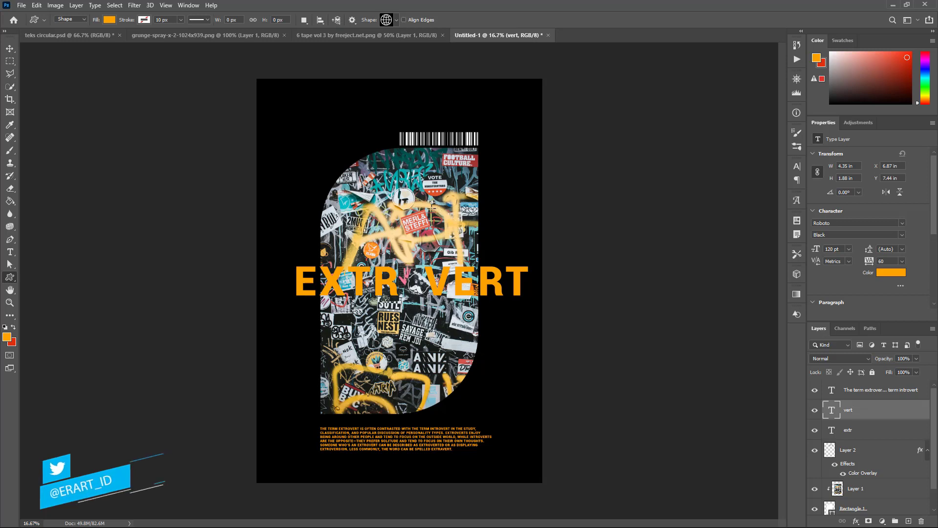
pyautogui.click(911, 521)
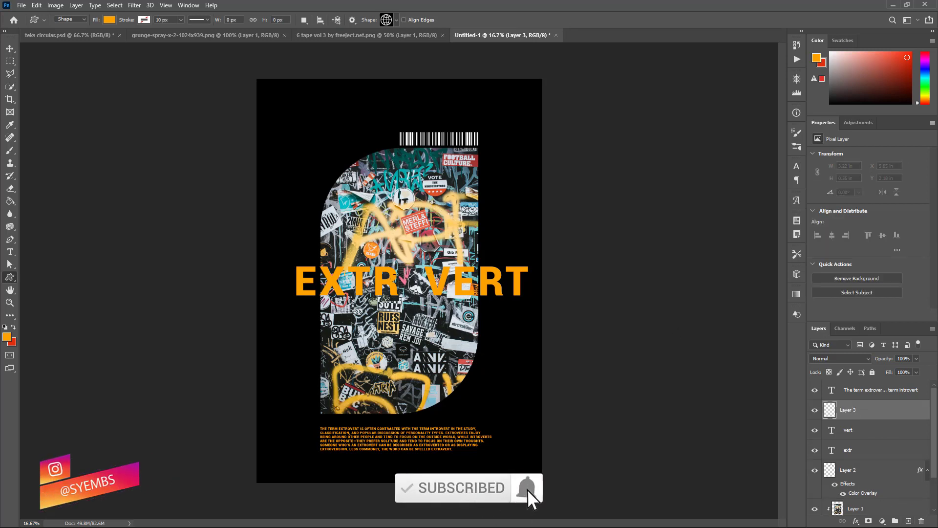
pyautogui.moveTo(398, 267); pyautogui.dragTo(428, 295)
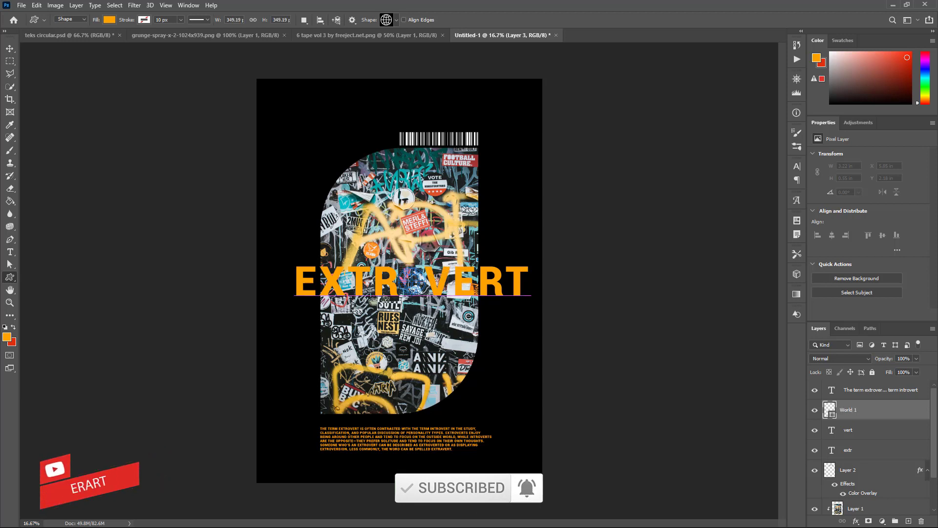
# Step: Change the fill colour of the globe shape between EXTR and VERT to white (#ffffff)
pyautogui.click(10, 49)
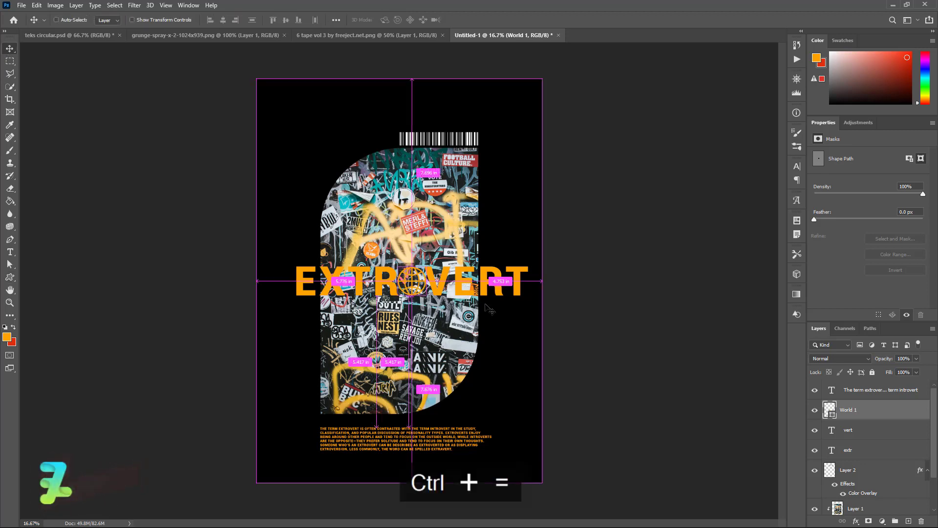
pyautogui.hotkey('ctrl', '=')
pyautogui.hotkey('ctrl', '=')
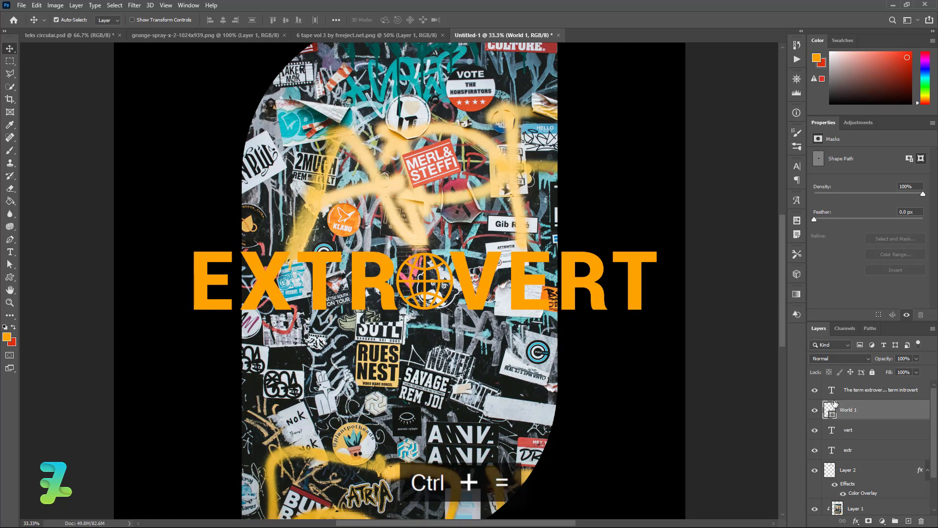
pyautogui.doubleClick(831, 410)
pyautogui.write('ffffff')
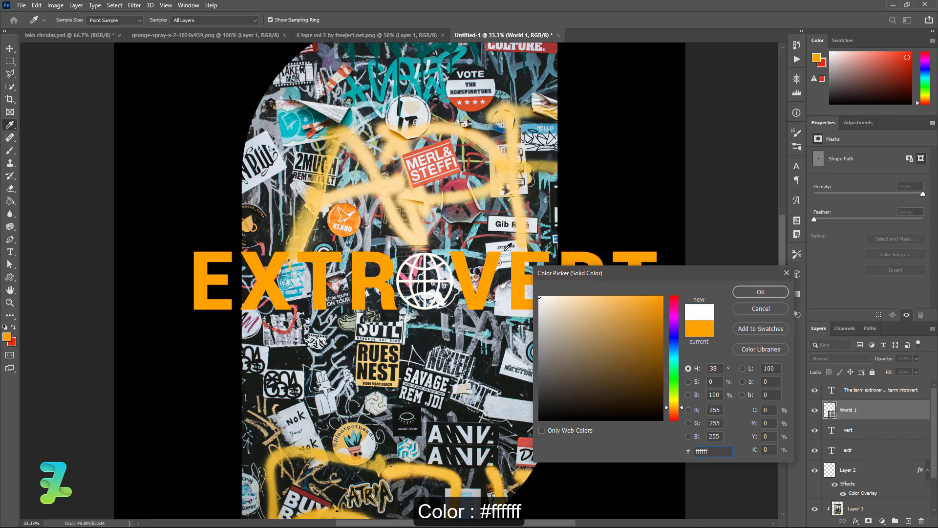
pyautogui.click(754, 295)
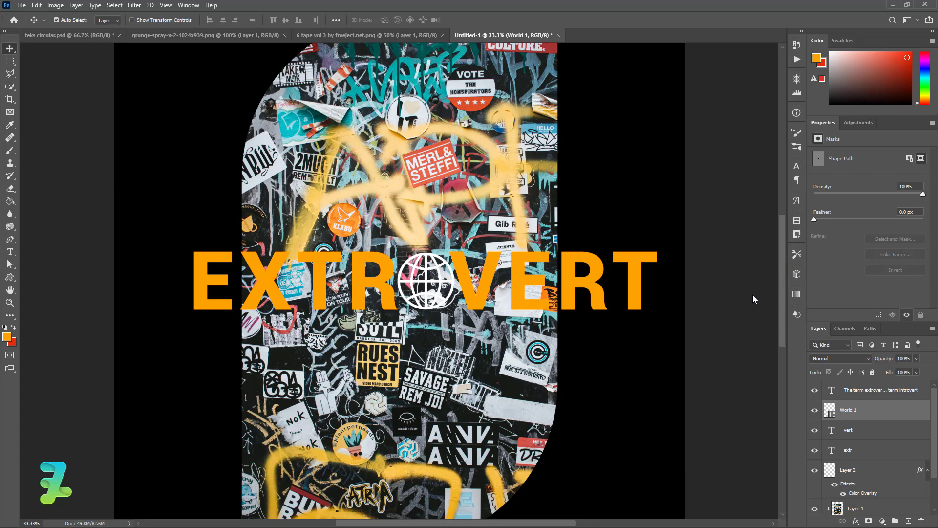
# Step: Nudge the VERT text slightly to the right, away from the globe, to even out the letter spacing
pyautogui.click(831, 430)
pyautogui.press('Right')
pyautogui.press('Right')
pyautogui.press('Right')
pyautogui.press('Right')
pyautogui.press('Right')
pyautogui.press('Right')
pyautogui.press('Right')
pyautogui.press('Right')
pyautogui.press('Right')
pyautogui.press('Right')
pyautogui.press('Right')
pyautogui.press('Right')
pyautogui.press('Right')
pyautogui.press('Right')
pyautogui.press('Right')
pyautogui.press('Right')
pyautogui.press('Right')
pyautogui.press('Right')
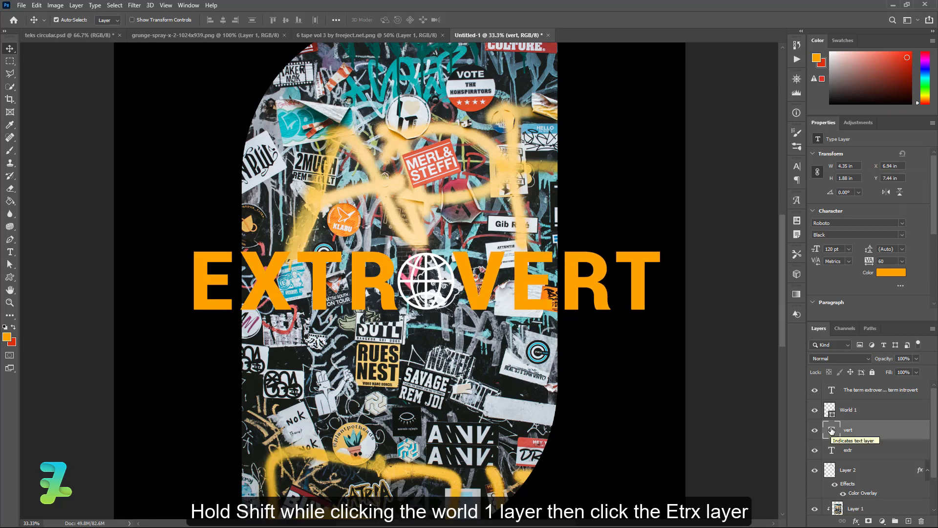
# Step: Group the globe, vert and extr layers, centre the group both ways on the whole canvas, and clear the selection
pyautogui.keyDown('shift'); pyautogui.click(851, 410); pyautogui.keyUp('shift')
pyautogui.keyDown('shift'); pyautogui.click(869, 450); pyautogui.keyUp('shift')
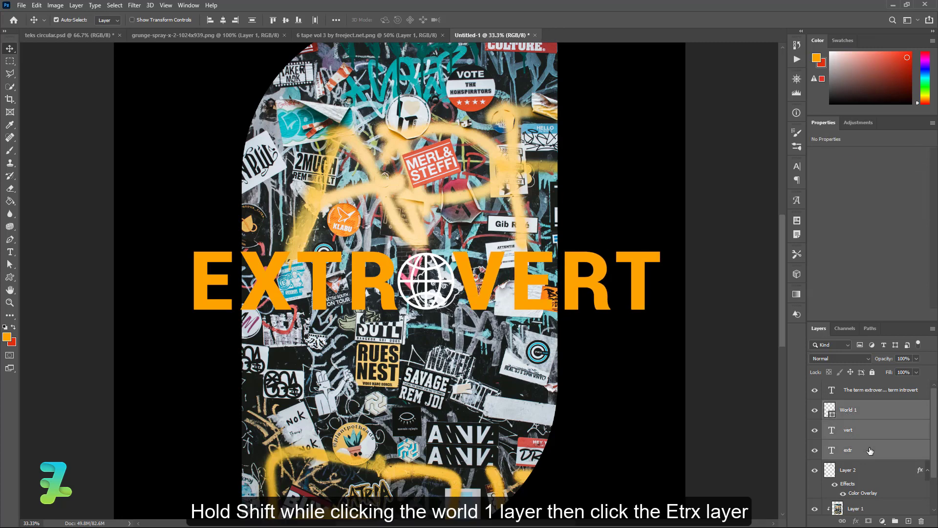
pyautogui.hotkey('ctrl', 'g')
pyautogui.hotkey('ctrl', 'a')
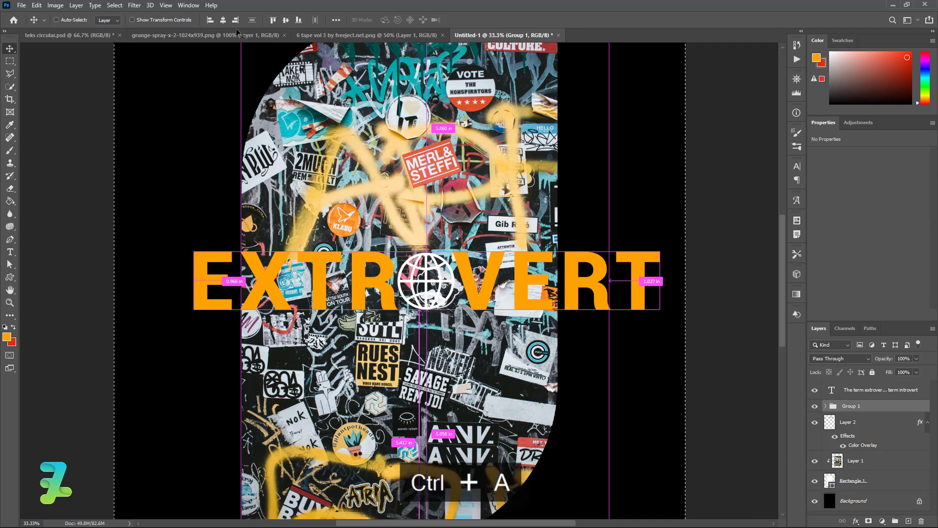
pyautogui.click(286, 21)
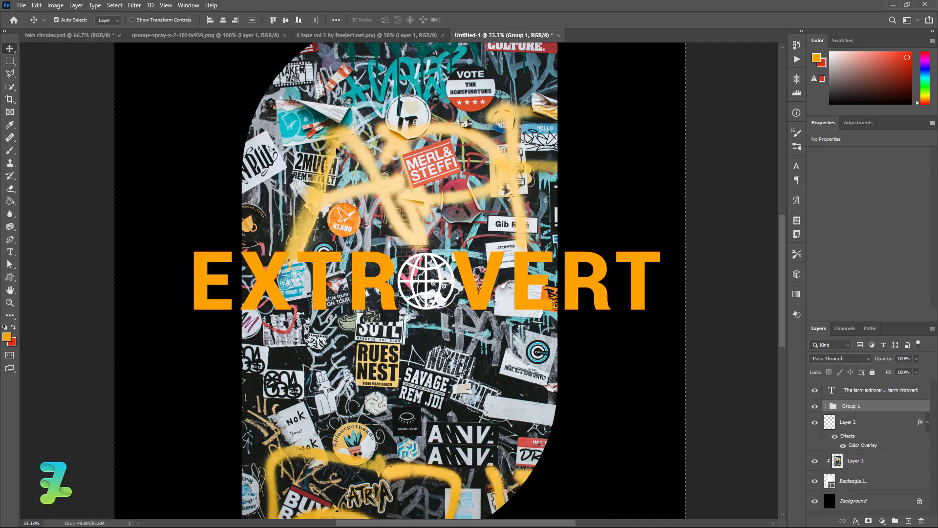
pyautogui.click(223, 20)
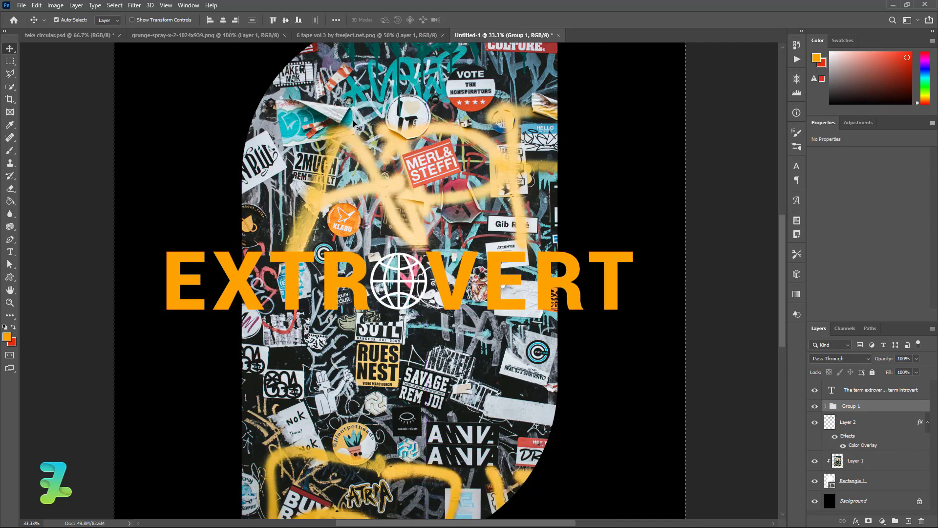
pyautogui.hotkey('ctrl', 'd')
# Step: Add the text "IN" in orange Roboto Black at 120 pt just above EXTROVERT, aligned with its left edge
pyautogui.scroll(3, 366, 206)
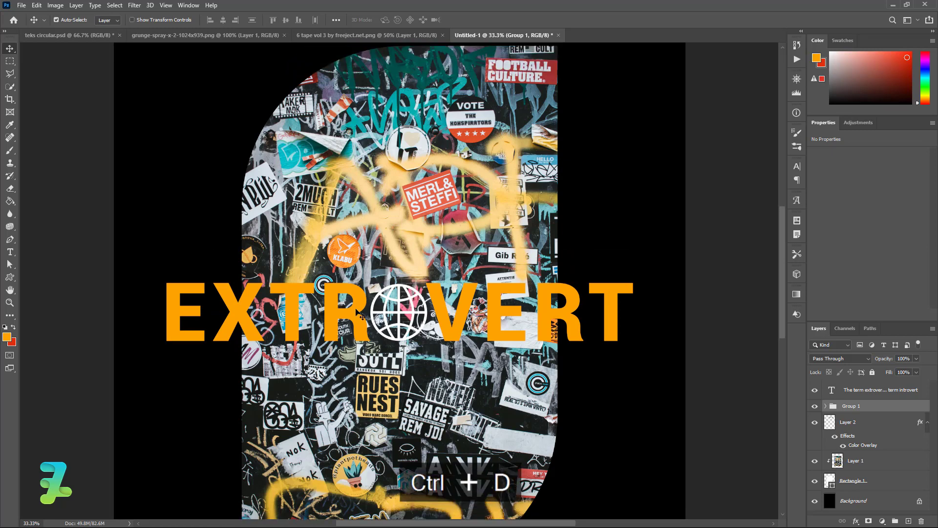
pyautogui.press('t')
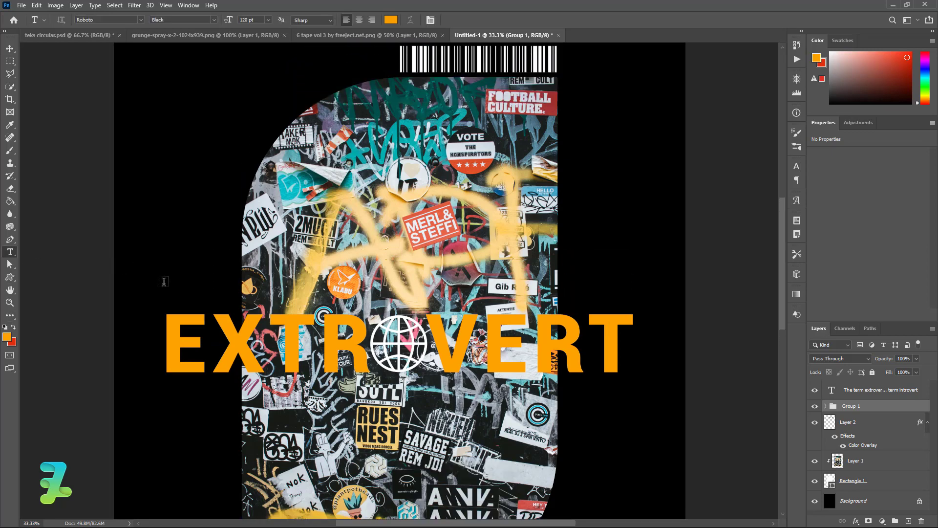
pyautogui.click(164, 281)
pyautogui.write('IN')
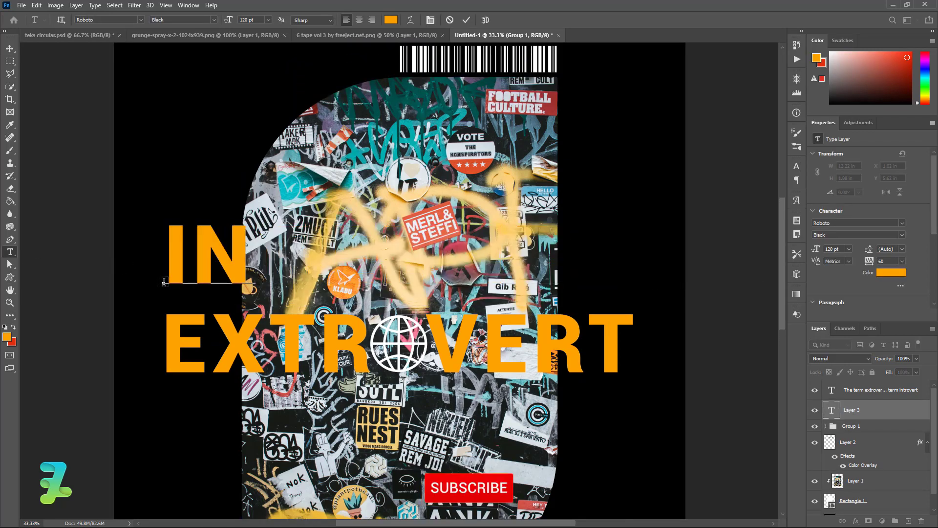
pyautogui.click(10, 49)
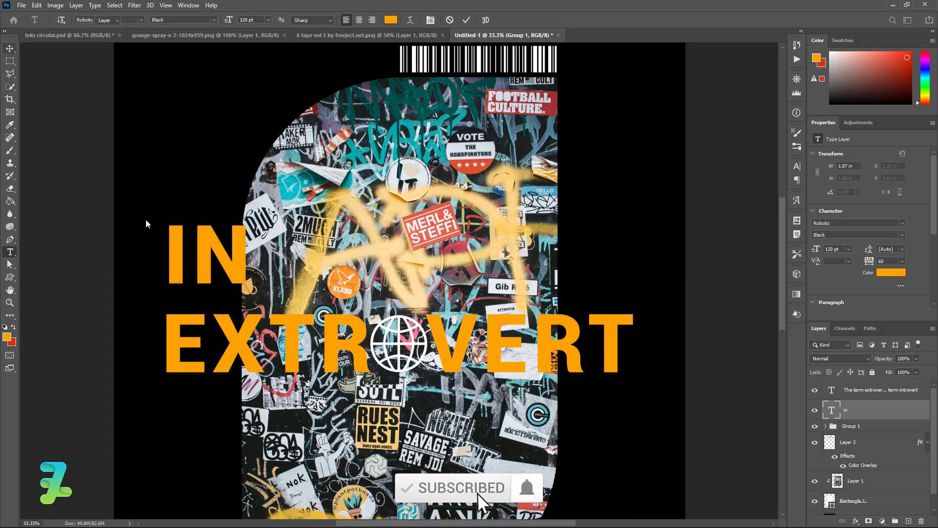
pyautogui.moveTo(212, 248); pyautogui.dragTo(212, 272)
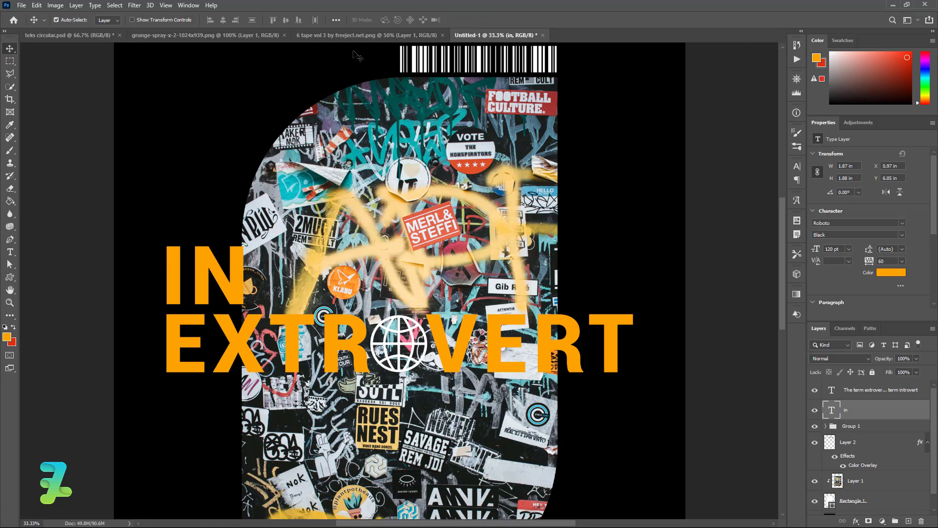
# Step: Copy the brown tape image from "6 tape vol 3 by freeject.net.png" into the poster and close the tape file
pyautogui.click(365, 34)
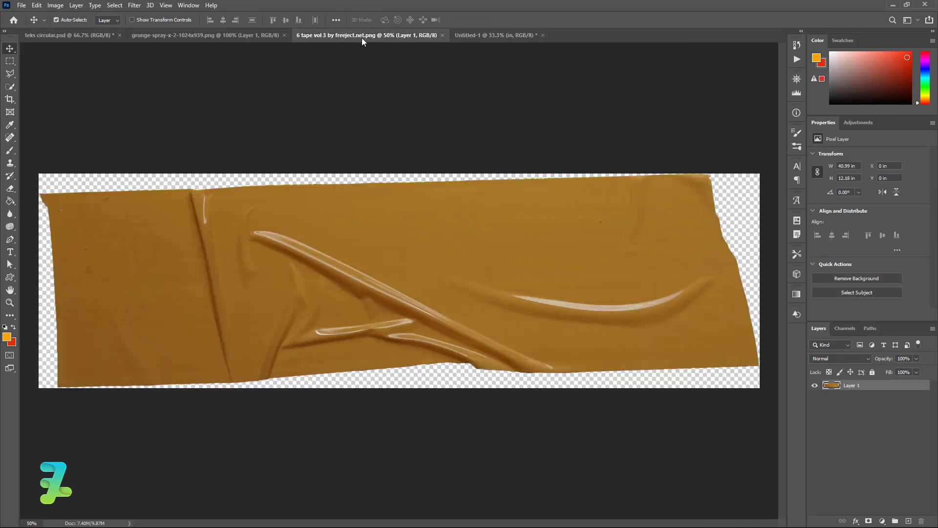
pyautogui.rightClick(362, 37)
pyautogui.click(391, 90)
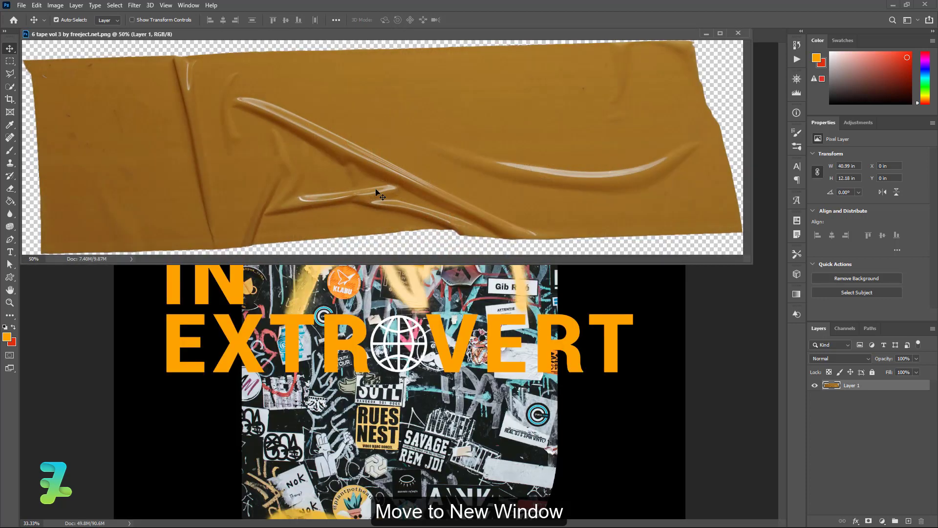
pyautogui.moveTo(379, 194); pyautogui.dragTo(356, 430)
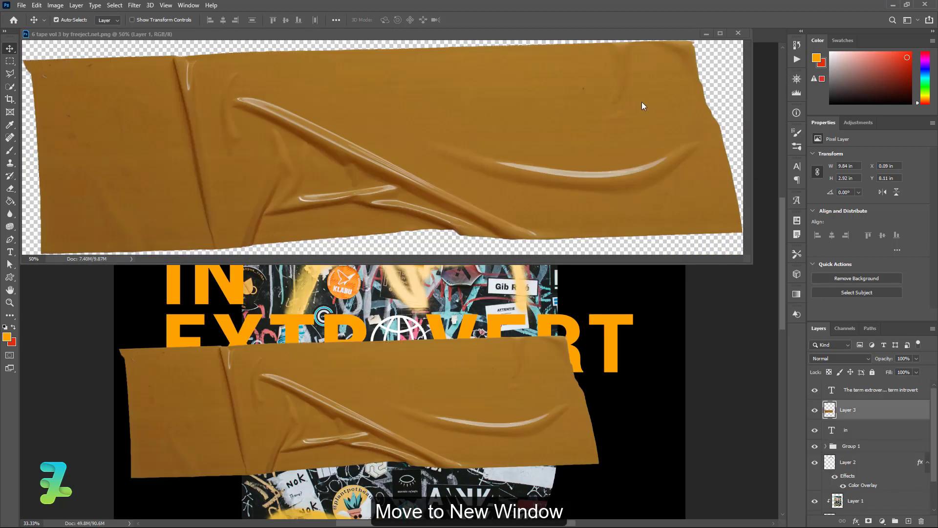
pyautogui.click(738, 33)
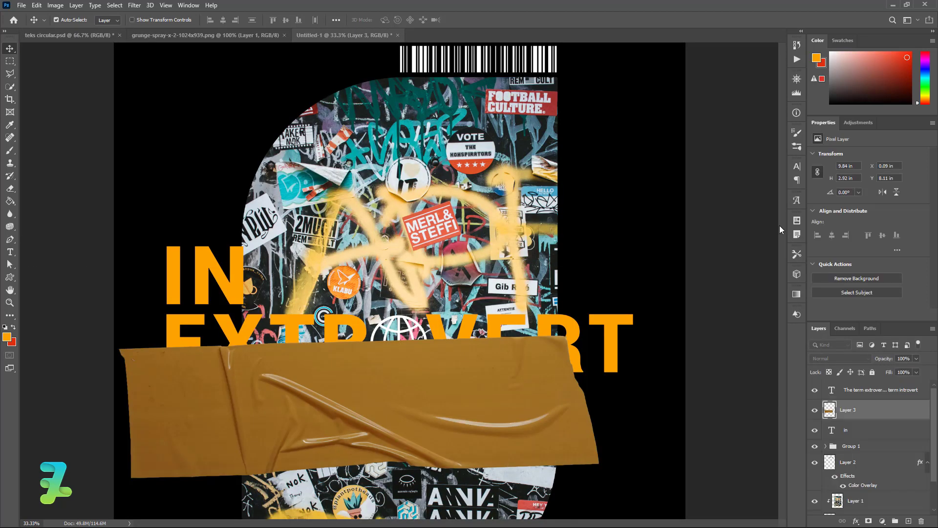
# Step: Scale the tape to about 29% width and 11% height, and place it along the photo's lower-left bottom edge
pyautogui.moveTo(781, 225); pyautogui.dragTo(791, 297)
pyautogui.moveTo(210, 133); pyautogui.dragTo(225, 286)
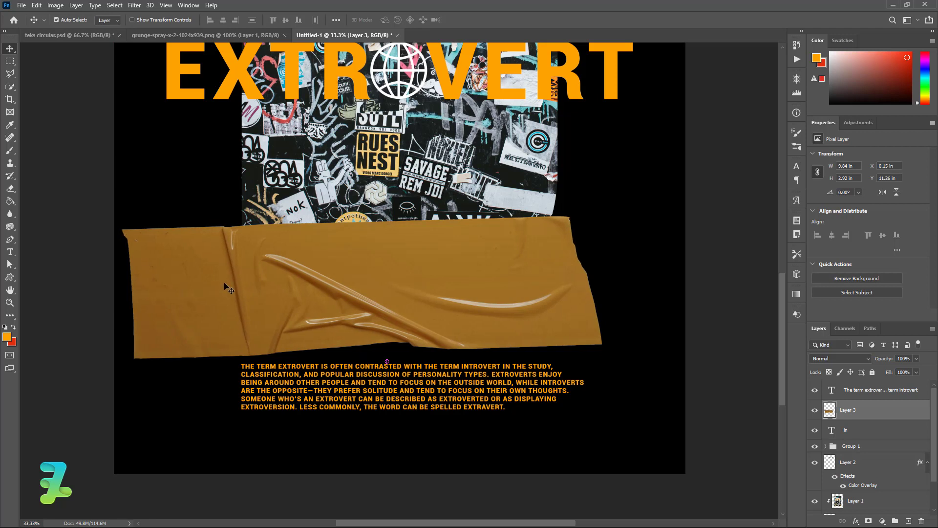
pyautogui.press('t')
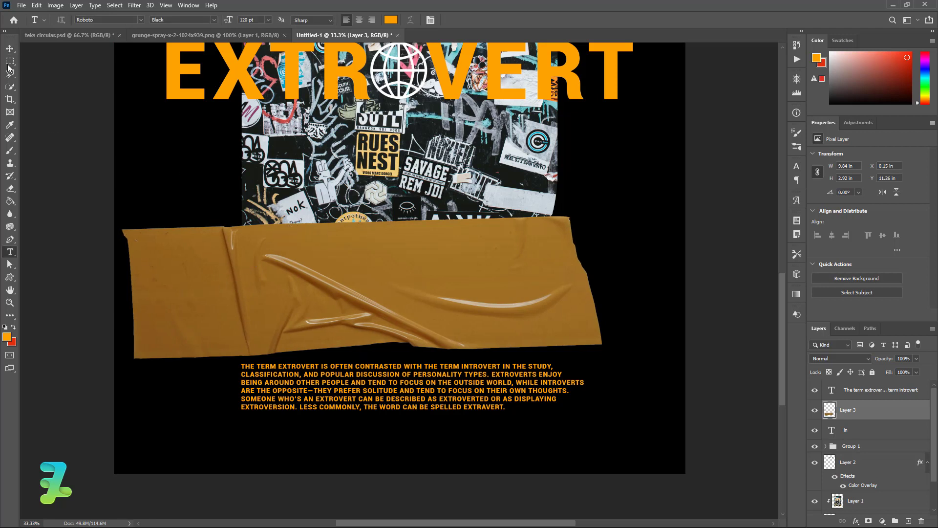
pyautogui.click(9, 49)
pyautogui.hotkey('ctrl', 't')
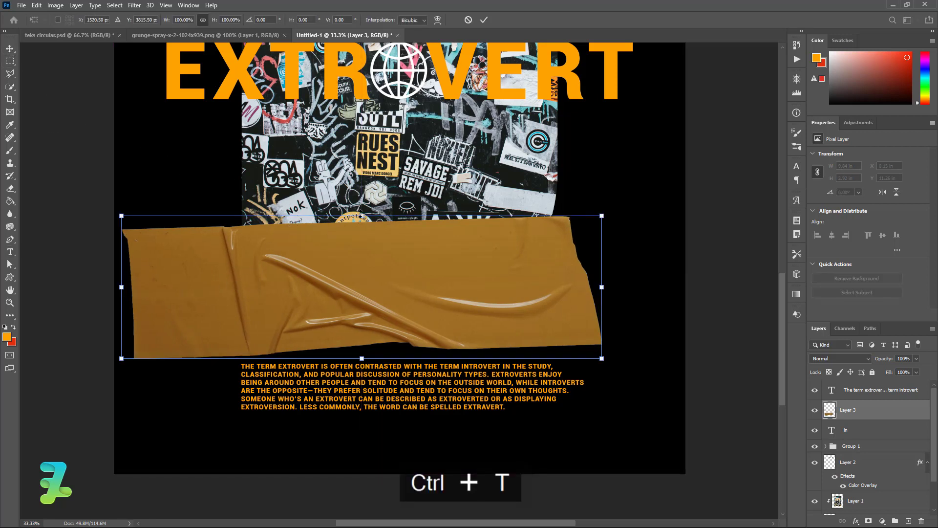
pyautogui.moveTo(361, 215); pyautogui.dragTo(318, 306)
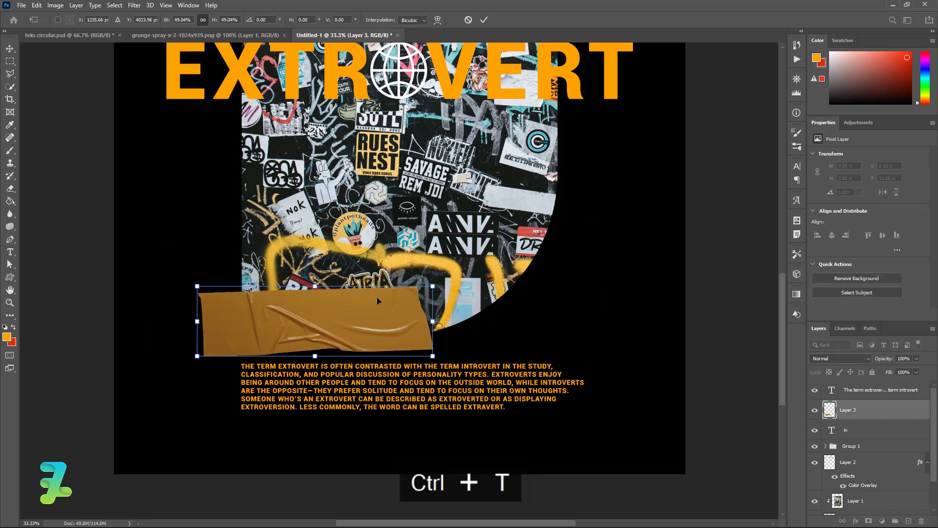
pyautogui.moveTo(433, 285); pyautogui.dragTo(379, 305)
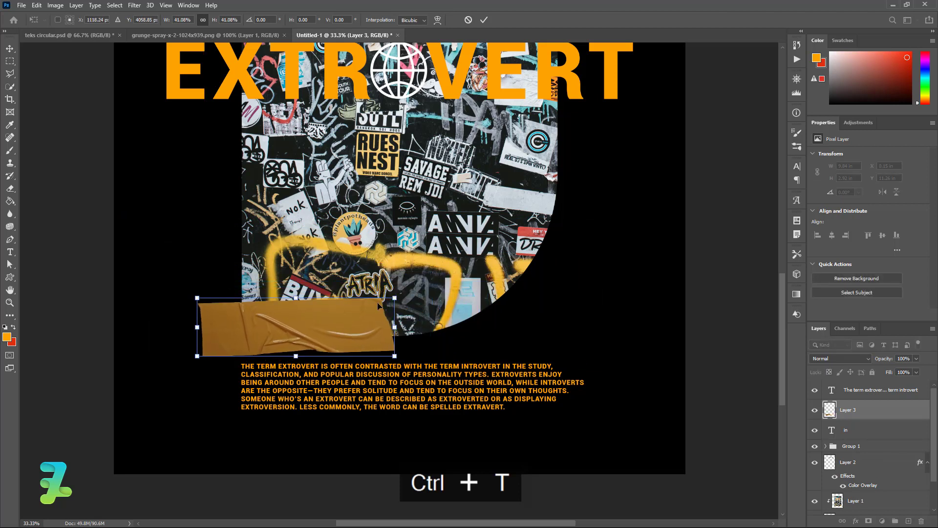
pyautogui.moveTo(299, 300); pyautogui.dragTo(294, 330)
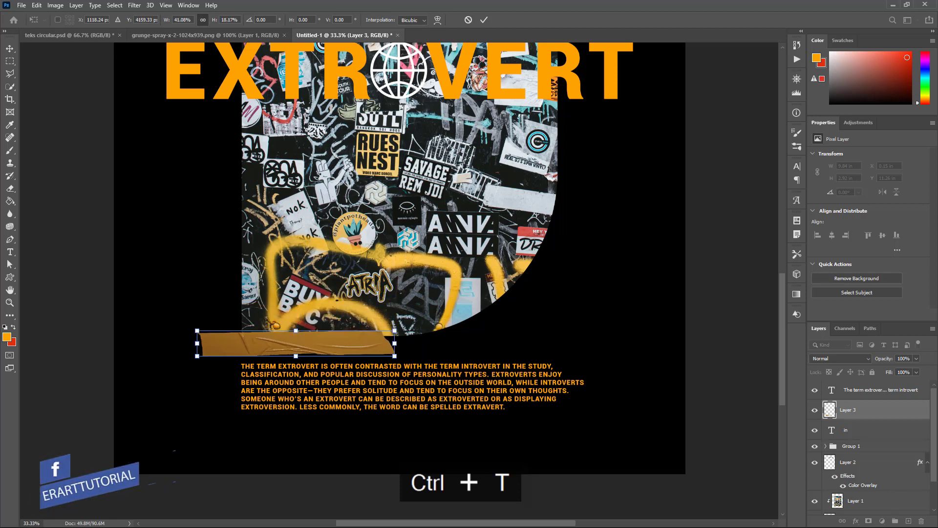
pyautogui.moveTo(395, 330); pyautogui.dragTo(329, 340)
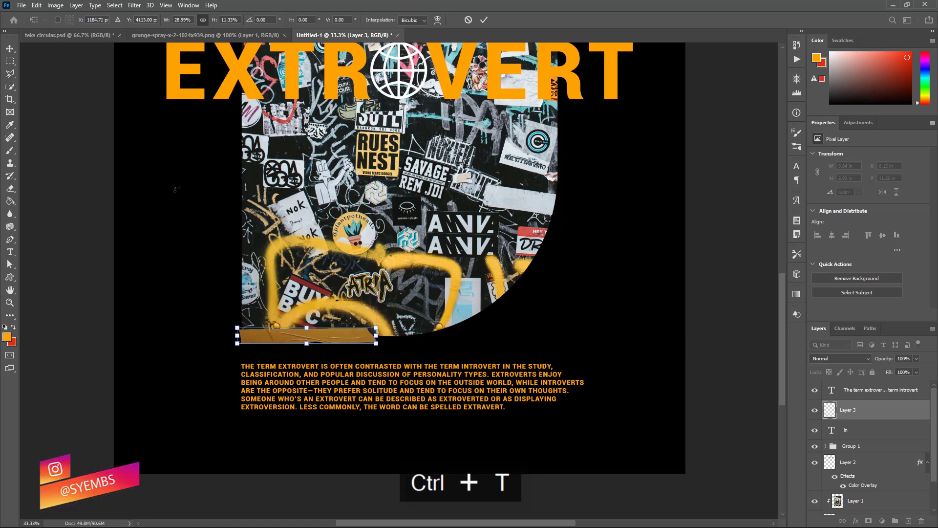
pyautogui.click(11, 50)
# Step: Move the orange paragraph text up until it sits just below the tape strip
pyautogui.keyDown('ctrl'); pyautogui.click(391, 375); pyautogui.keyUp('ctrl')
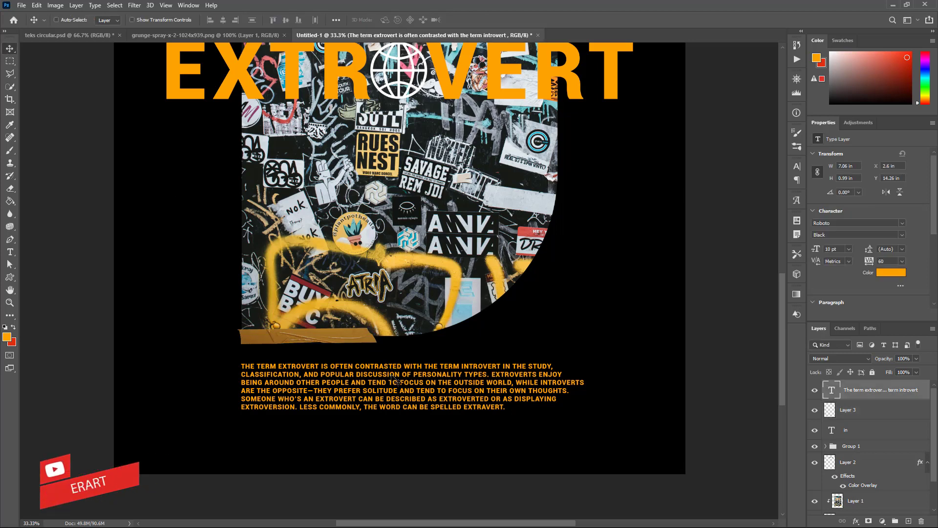
pyautogui.moveTo(394, 378); pyautogui.dragTo(395, 360)
pyautogui.press('Down')
pyautogui.press('Down')
pyautogui.press('Down')
pyautogui.press('Down')
pyautogui.press('Down')
pyautogui.press('Down')
pyautogui.press('Down')
pyautogui.press('Down')
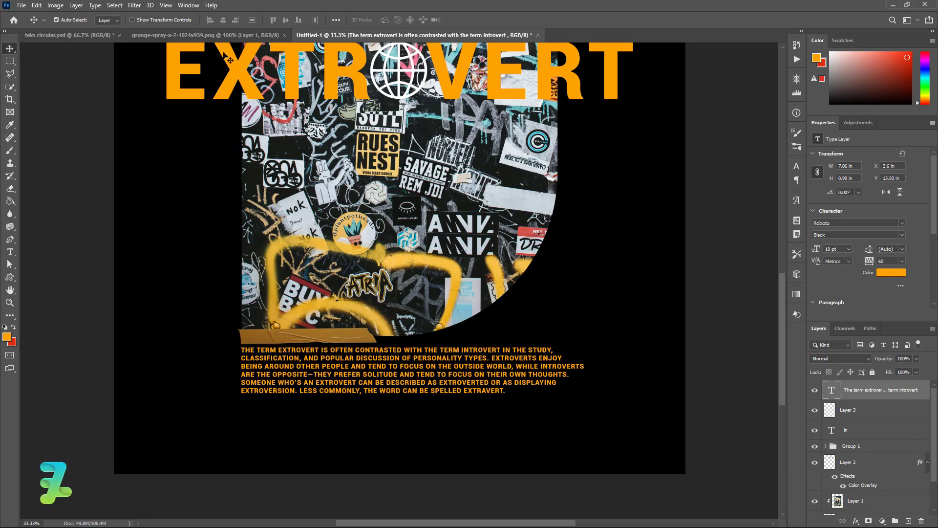
# Step: Copy the black spray image from "grunge-spray-x-2-1024x939.png" into the poster and close the spray file
pyautogui.scroll(8, 227, 58)
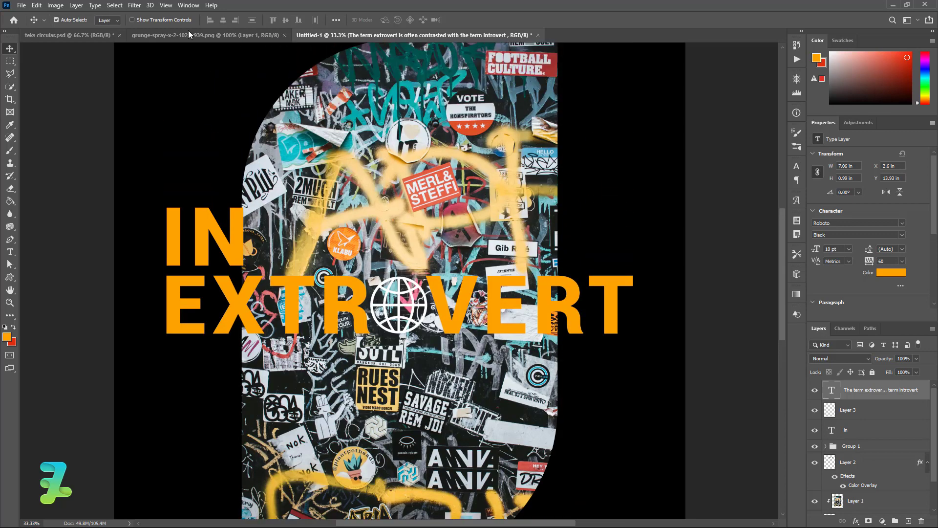
pyautogui.click(185, 36)
pyautogui.rightClick(215, 36)
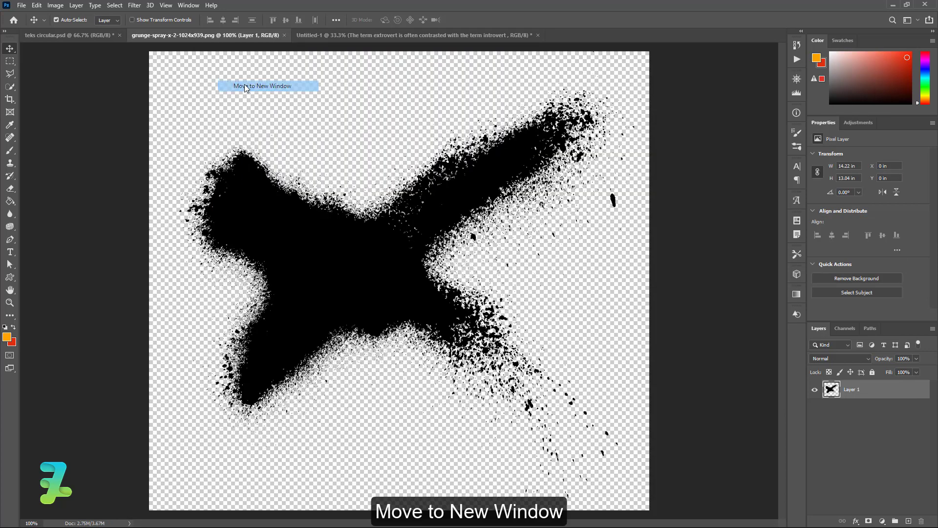
pyautogui.click(246, 87)
pyautogui.moveTo(833, 391); pyautogui.dragTo(591, 237)
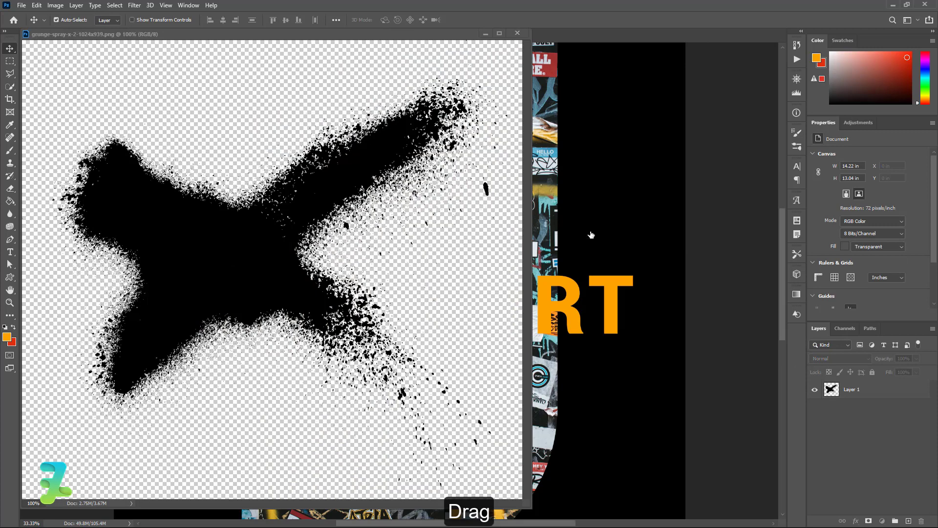
pyautogui.click(518, 35)
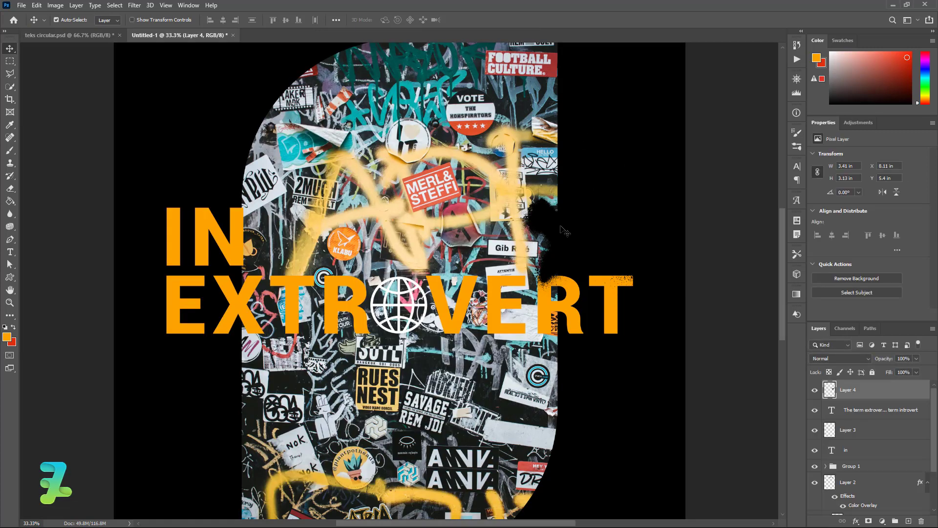
# Step: Place the spray X over the IN text and scale it to about 64%
pyautogui.moveTo(564, 230); pyautogui.dragTo(184, 224)
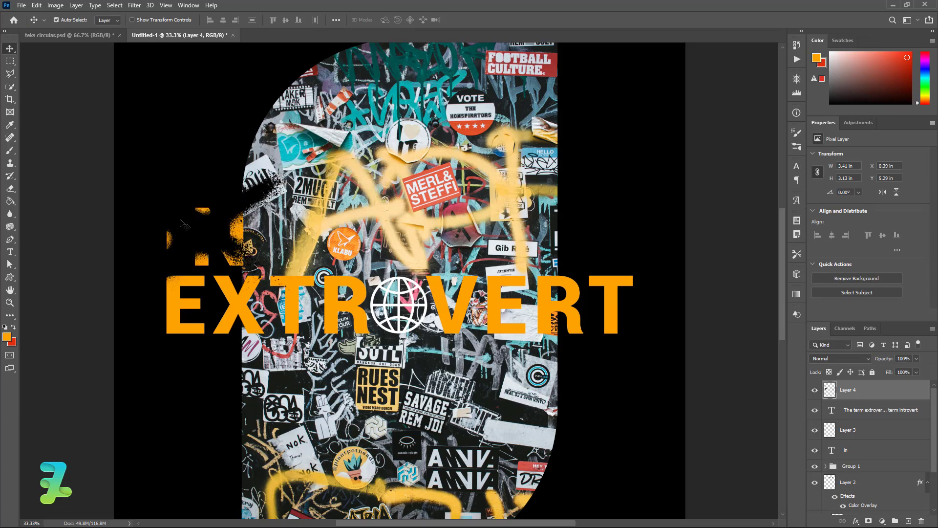
pyautogui.hotkey('ctrl', 't')
pyautogui.moveTo(295, 155); pyautogui.dragTo(234, 211)
pyautogui.moveTo(205, 265); pyautogui.dragTo(219, 245)
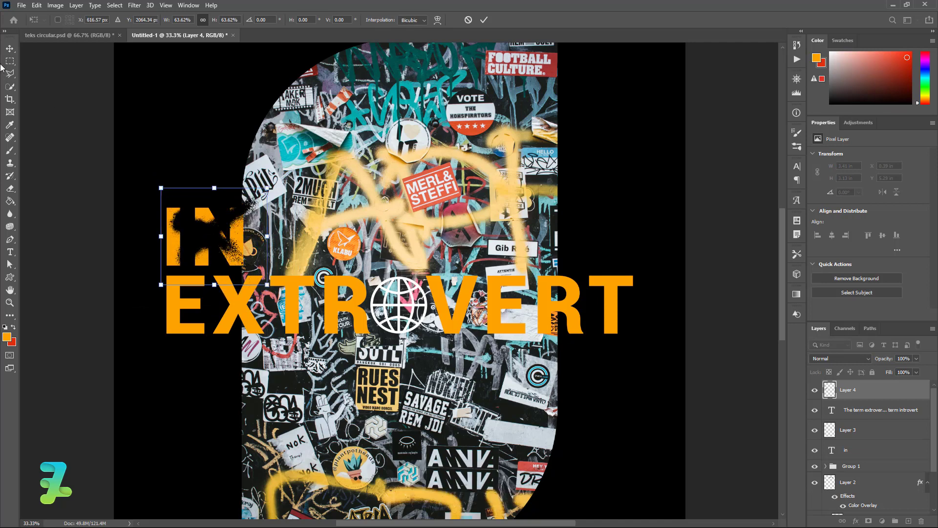
pyautogui.press('Return')
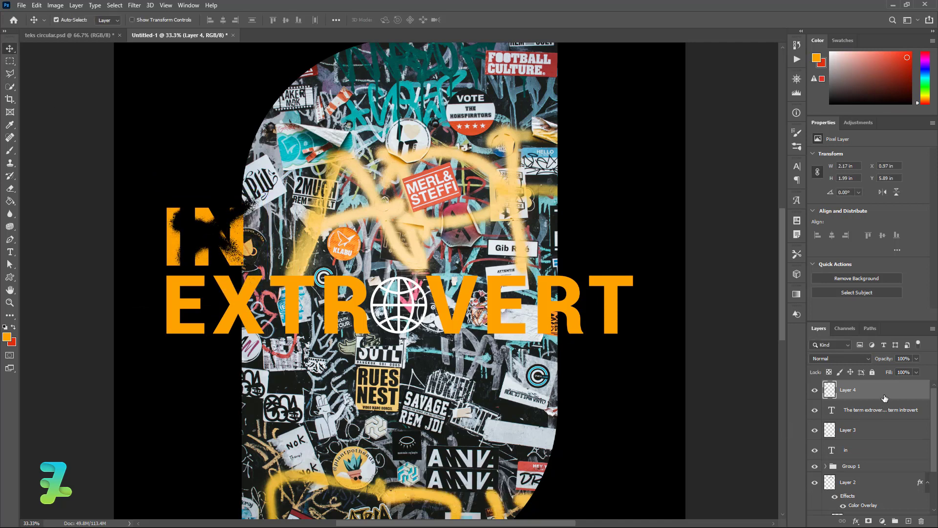
# Step: Apply a Color Overlay in red #e22e0e to the spray X layer over the IN text
pyautogui.doubleClick(885, 399)
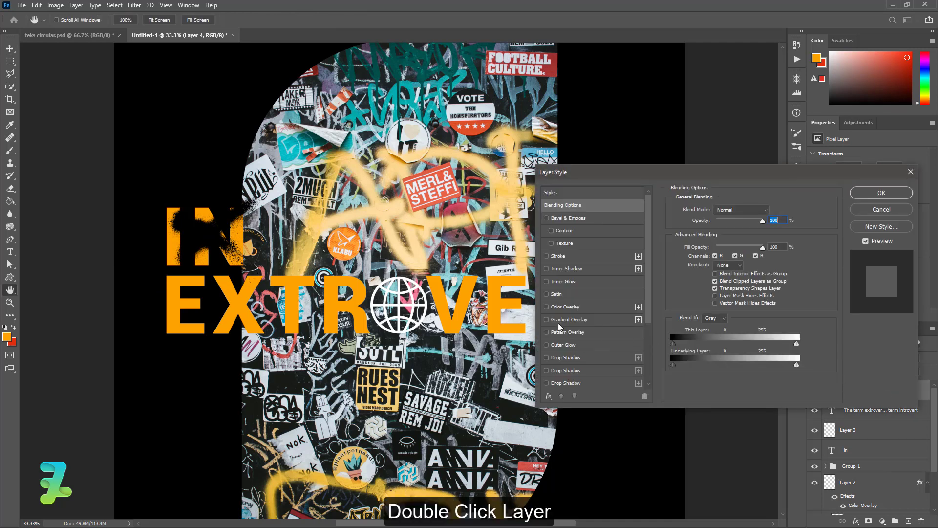
pyautogui.click(548, 307)
pyautogui.click(772, 211)
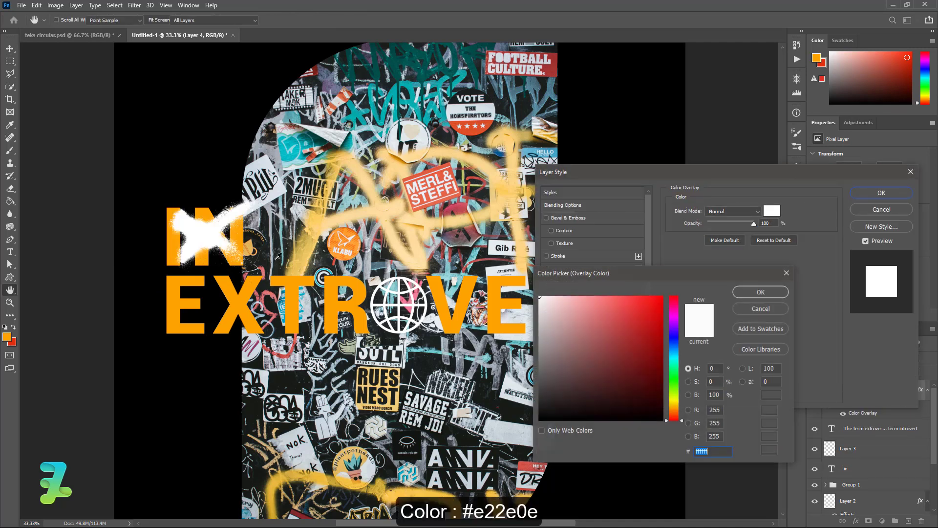
pyautogui.write('e22e0e')
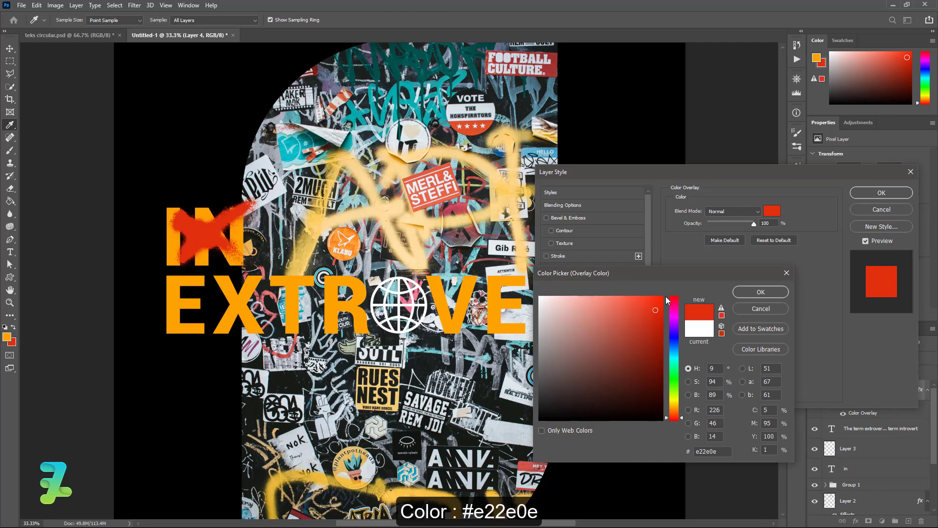
pyautogui.click(756, 294)
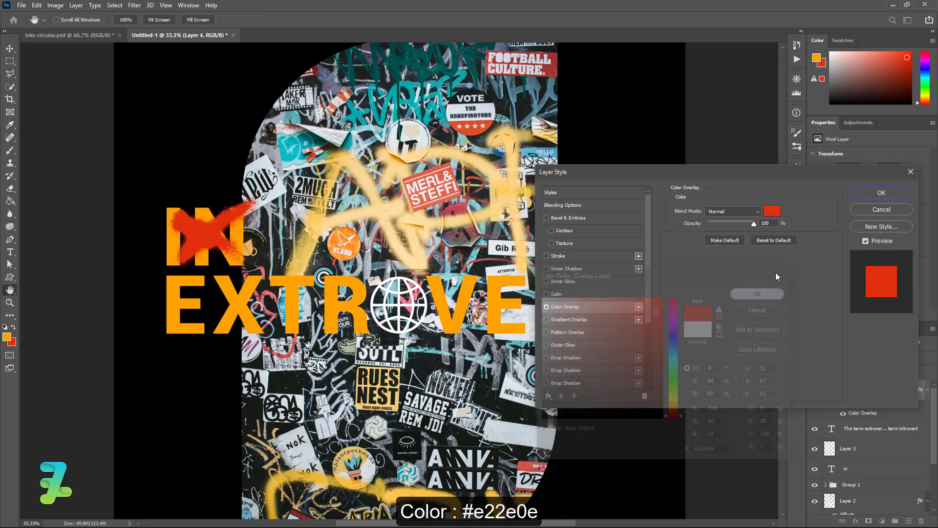
pyautogui.click(881, 193)
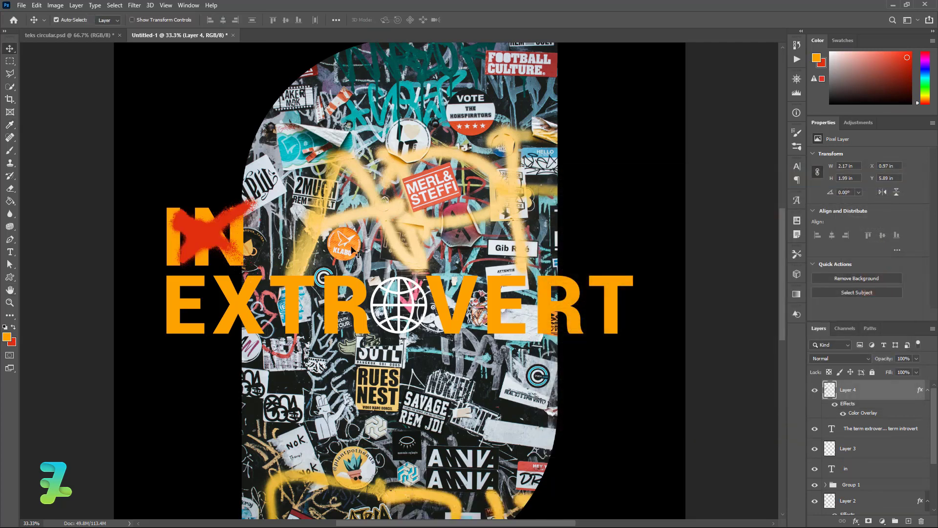
# Step: Scale the red spray X up to about 113% and reposition it over the IN text
pyautogui.hotkey('ctrl', 't')
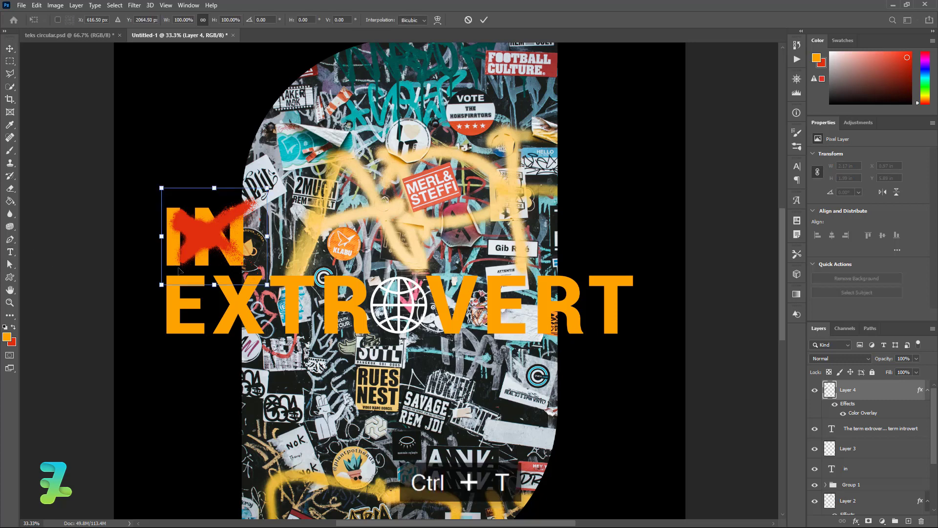
pyautogui.moveTo(158, 285); pyautogui.dragTo(145, 297)
pyautogui.moveTo(210, 246); pyautogui.dragTo(212, 240)
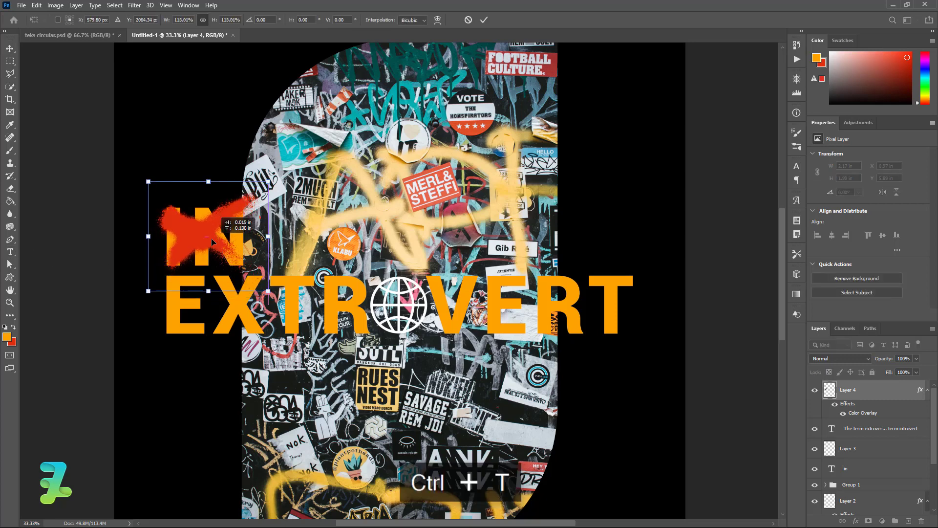
pyautogui.click(10, 48)
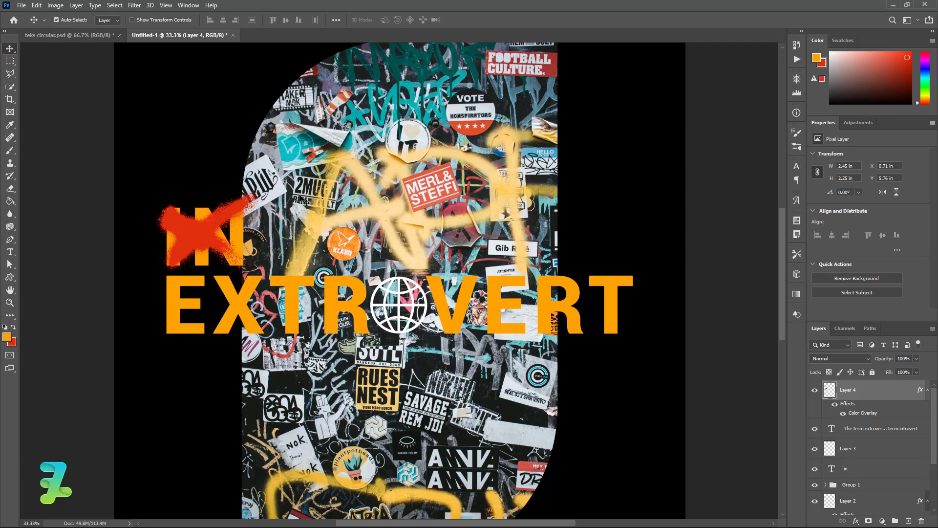
# Step: Copy the "Text circular" group from "teks circular.psd" into the poster and return to the poster document
pyautogui.scroll(-1, 484, 331)
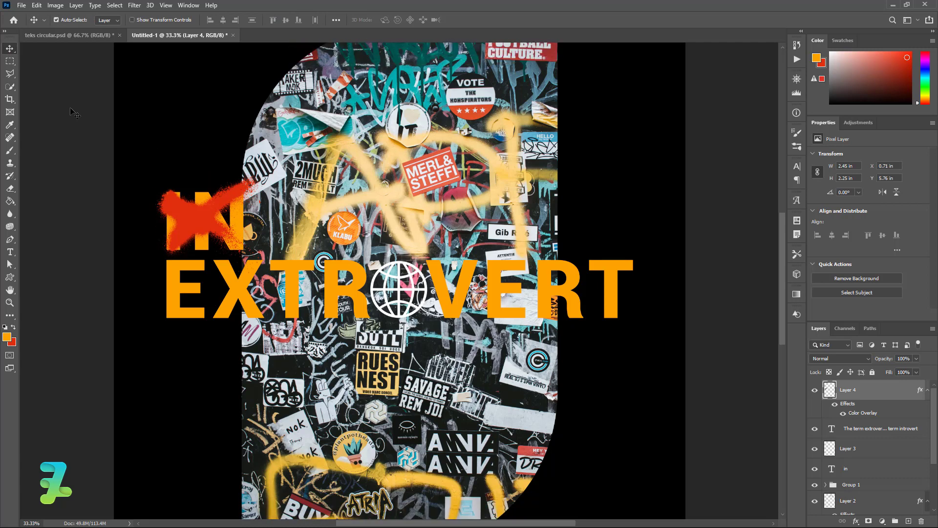
pyautogui.click(44, 37)
pyautogui.rightClick(45, 37)
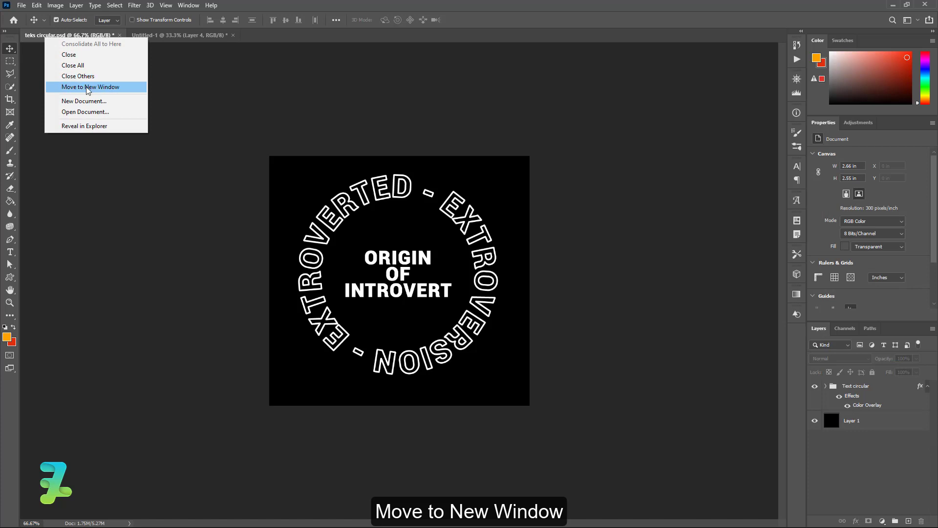
pyautogui.click(92, 88)
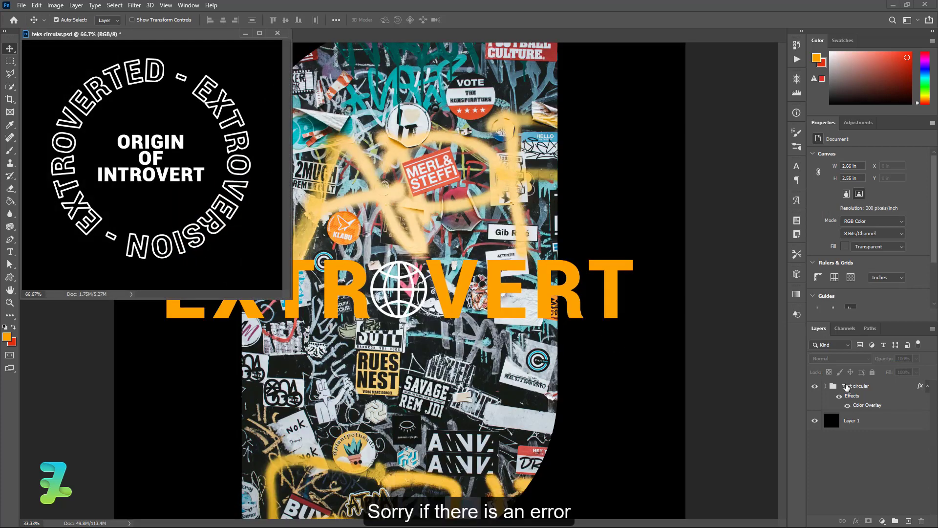
pyautogui.moveTo(847, 386); pyautogui.dragTo(481, 271)
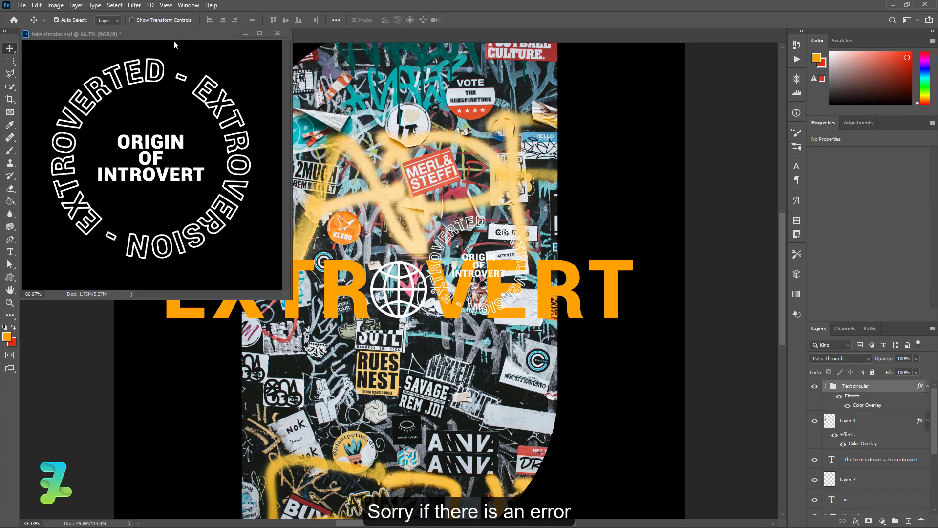
pyautogui.moveTo(170, 34); pyautogui.dragTo(291, 39)
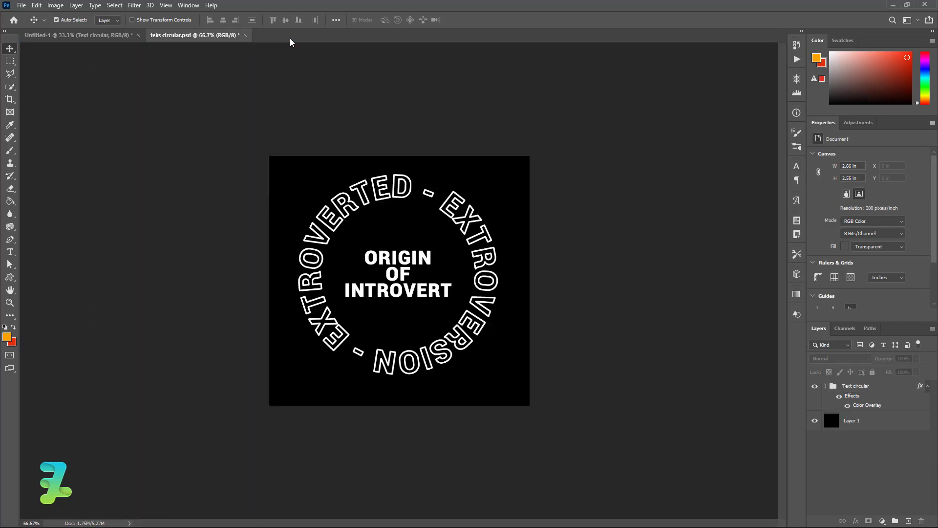
pyautogui.click(78, 34)
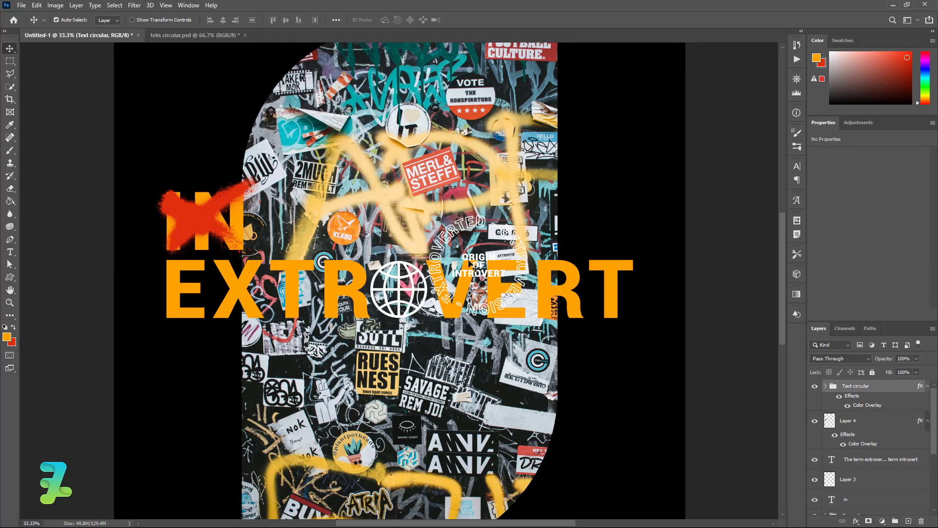
# Step: Place the circular text badge over the photo's curved lower-right edge, above the paragraph
pyautogui.scroll(-1, 469, 260)
pyautogui.moveTo(480, 269); pyautogui.dragTo(542, 501)
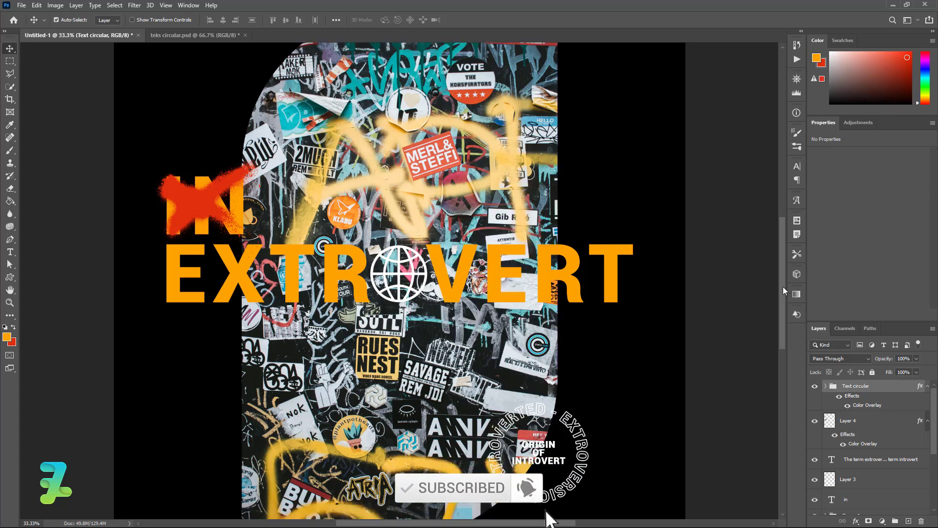
pyautogui.moveTo(783, 287); pyautogui.dragTo(773, 345)
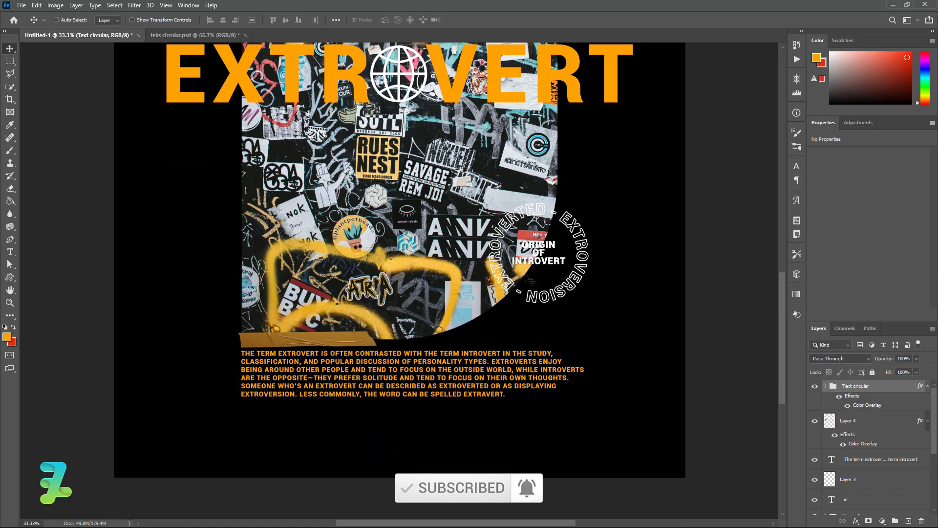
pyautogui.moveTo(527, 277); pyautogui.dragTo(529, 307)
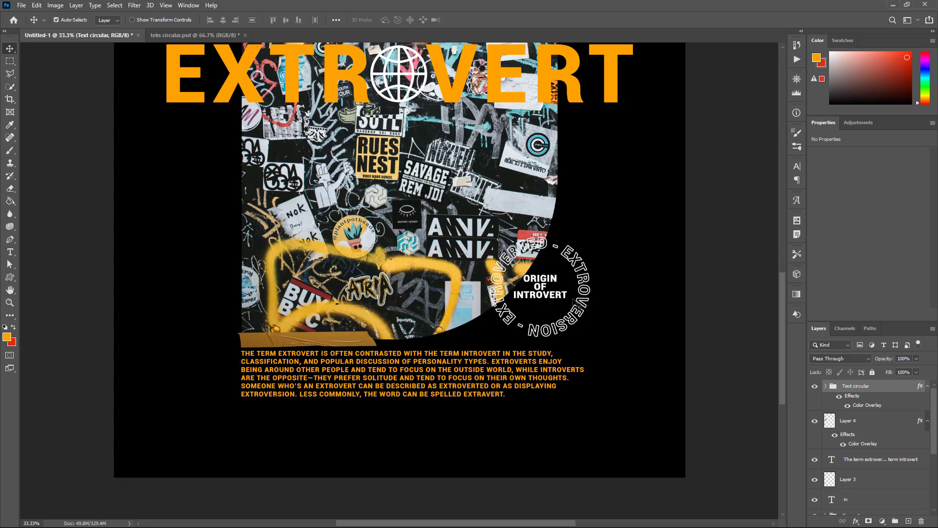
# Step: Add the text "ORIGIN OF" on a new layer in the black area above the end of the EXTROVERT title
pyautogui.scroll(3, 573, 299)
pyautogui.click(10, 252)
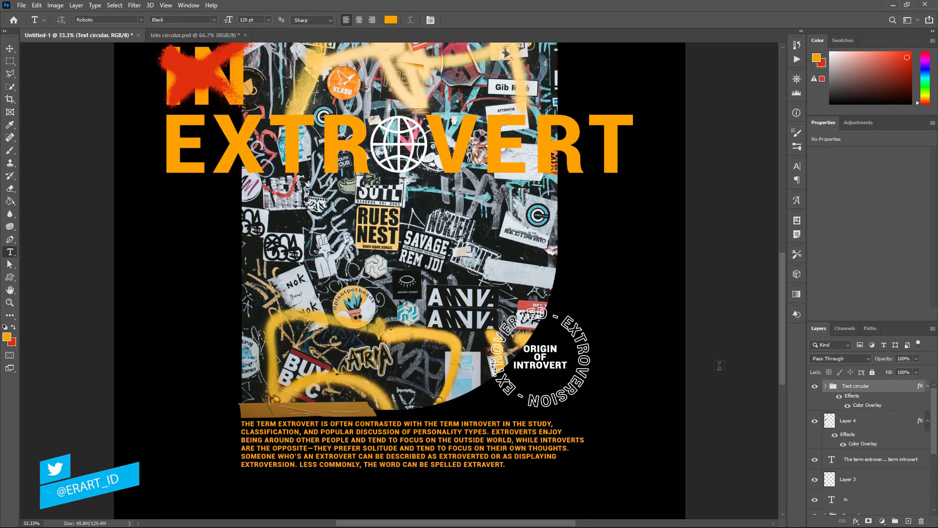
pyautogui.click(906, 519)
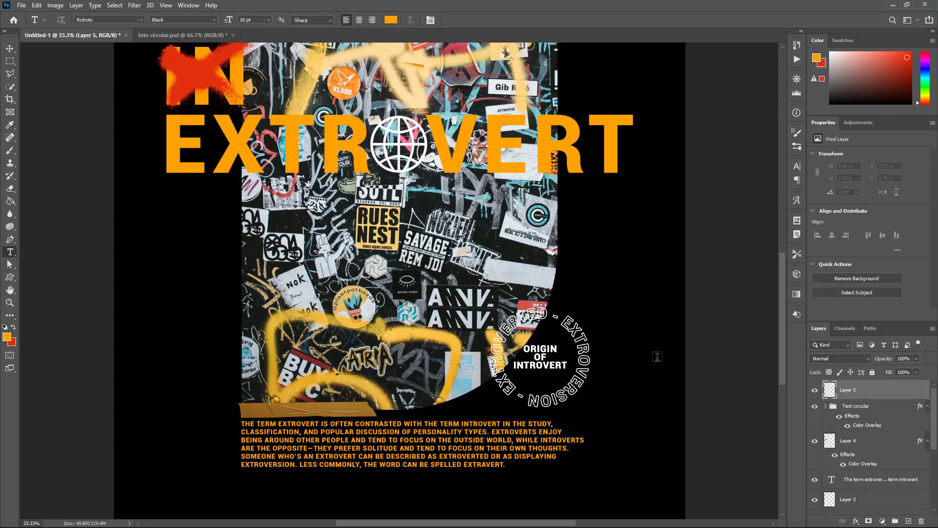
pyautogui.scroll(1, 660, 353)
pyautogui.scroll(1, 660, 353)
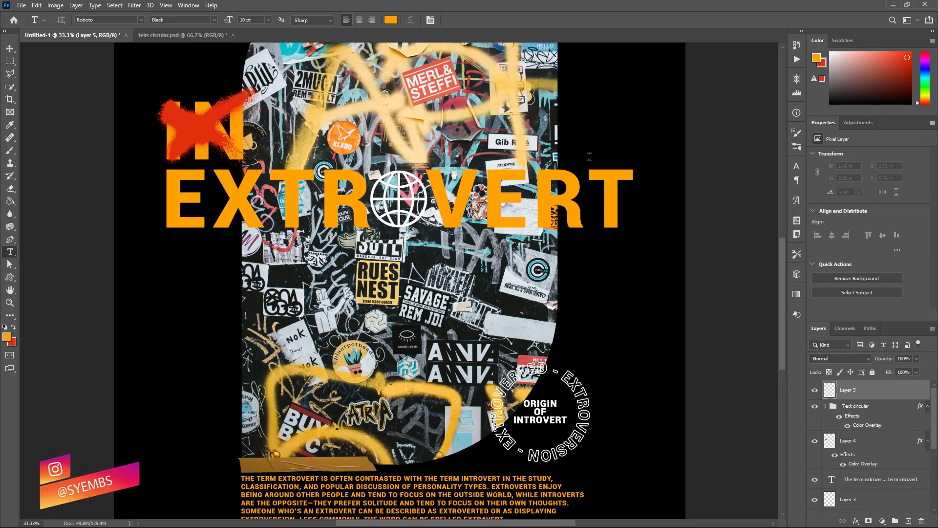
pyautogui.click(581, 148)
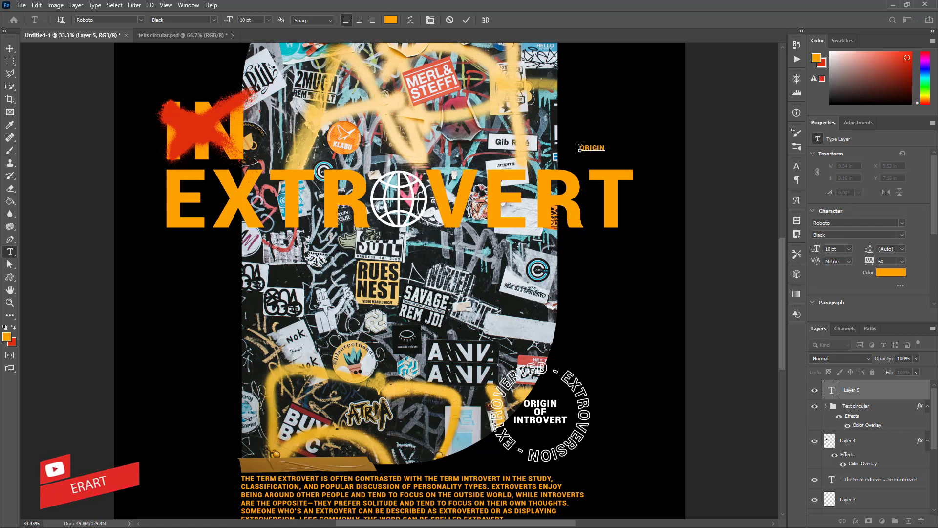
# Step: Set the ORIGIN OF text's font size to 14 pt
pyautogui.hotkey('ctrl', 'a')
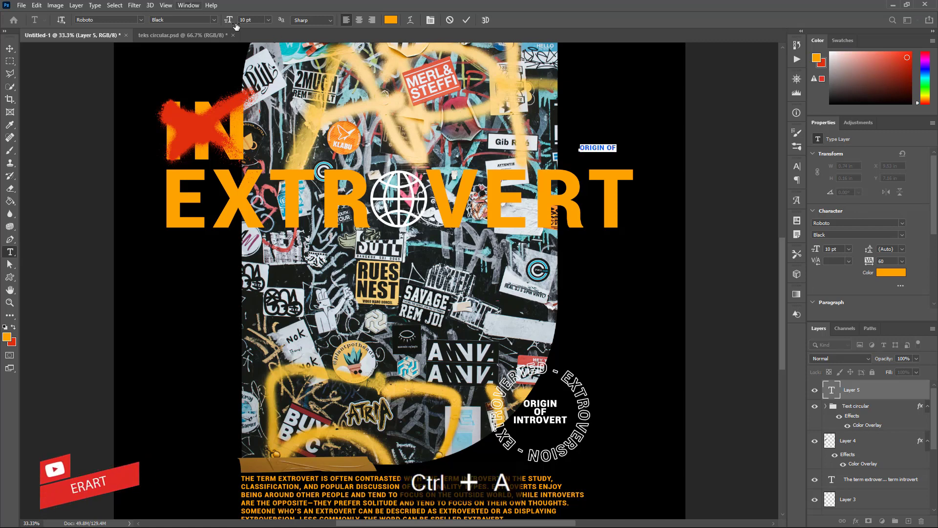
pyautogui.click(269, 19)
pyautogui.click(268, 20)
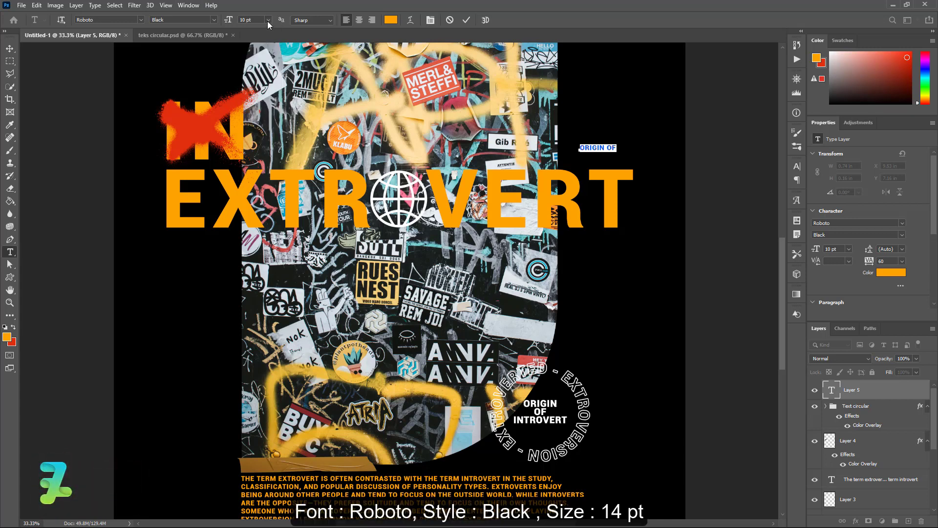
pyautogui.click(268, 20)
pyautogui.click(262, 86)
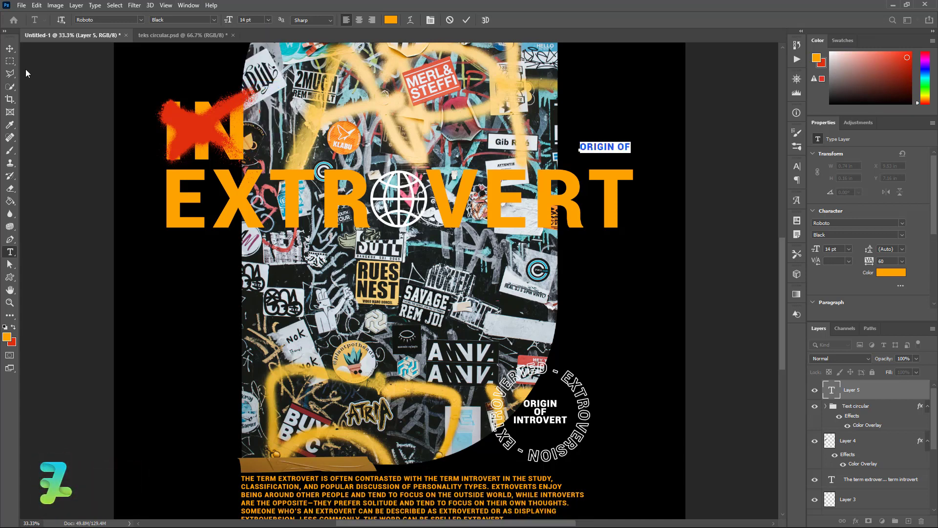
pyautogui.click(10, 48)
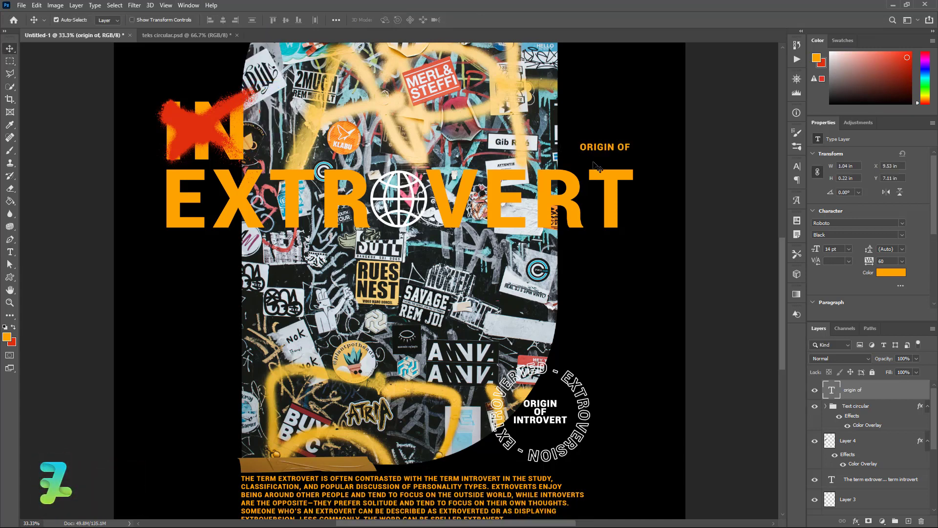
# Step: Move the ORIGIN OF text down to just above the title's last letters and align its right end with the final T
pyautogui.moveTo(595, 167); pyautogui.dragTo(606, 183)
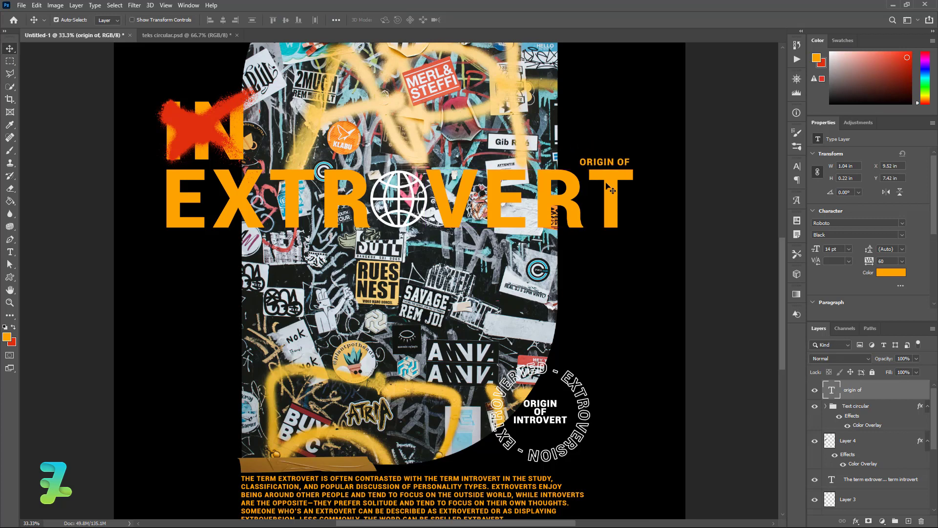
pyautogui.press('Right')
pyautogui.press('Right')
pyautogui.press('Right')
pyautogui.press('Right')
pyautogui.press('Right')
pyautogui.press('Right')
pyautogui.press('Right')
pyautogui.press('Right')
pyautogui.press('Right')
pyautogui.press('Right')
pyautogui.press('Right')
pyautogui.press('Right')
pyautogui.press('Right')
pyautogui.press('Right')
pyautogui.press('Right')
pyautogui.press('Right')
pyautogui.press('Right')
pyautogui.press('Right')
# Step: Enlarge the ORIGIN OF text to about 19.76 pt, keeping its lower-right corner above the title's T
pyautogui.hotkey('ctrl', 't')
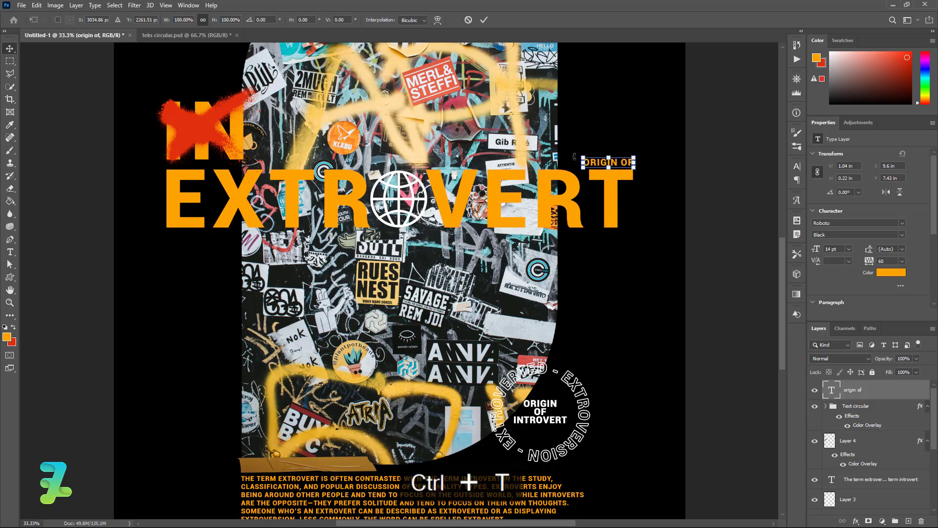
pyautogui.moveTo(583, 158); pyautogui.dragTo(553, 147)
pyautogui.click(12, 49)
# Step: Review the overall composition of the finished poster
pyautogui.scroll(5, 606, 187)
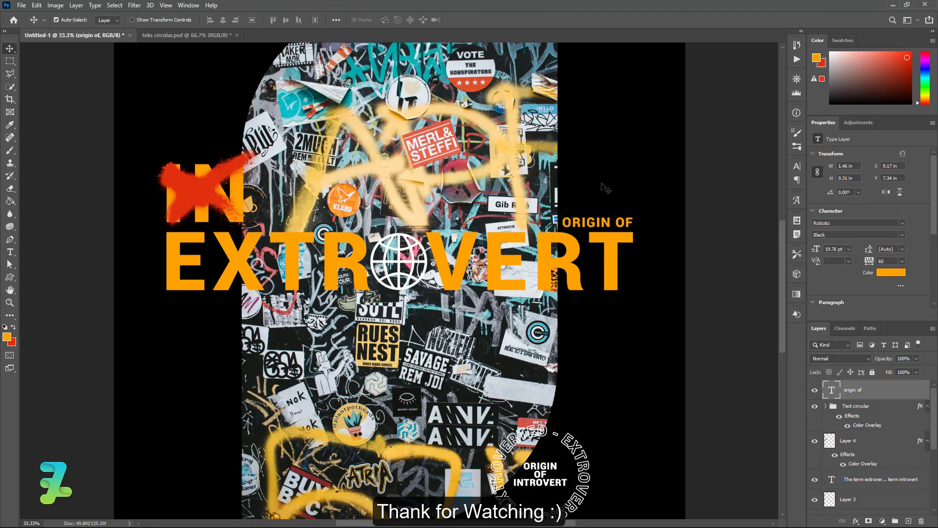
pyautogui.scroll(5, 783, 263)
pyautogui.scroll(-20, 777, 279)
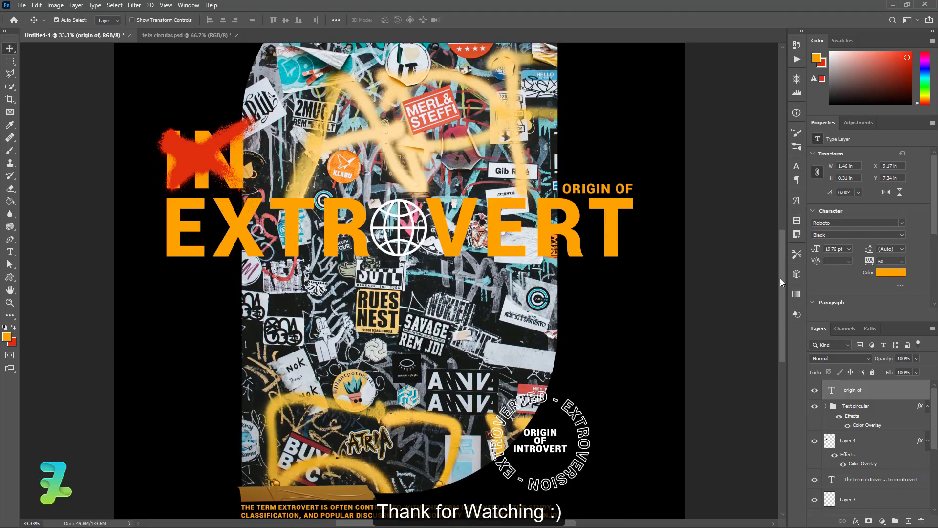
pyautogui.scroll(10, 772, 296)
pyautogui.hotkey('ctrl', '-')
pyautogui.hotkey('ctrl', '-')
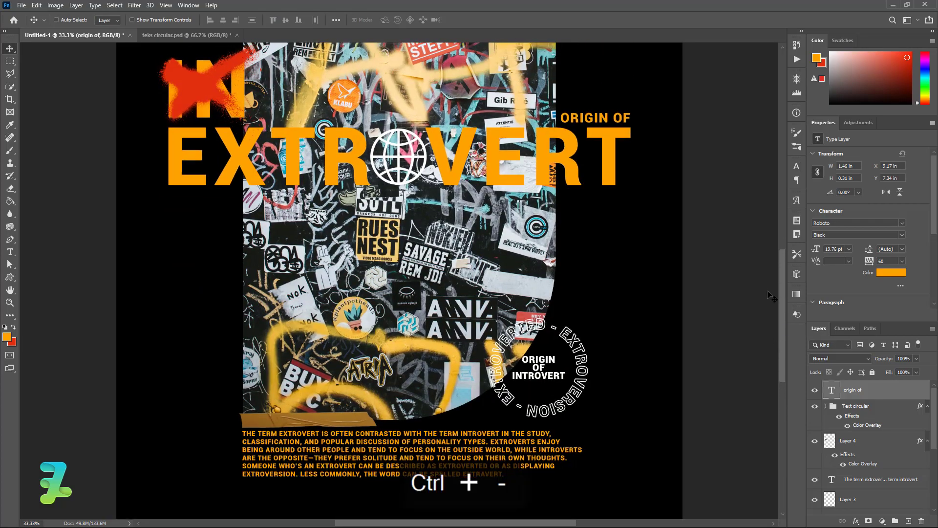